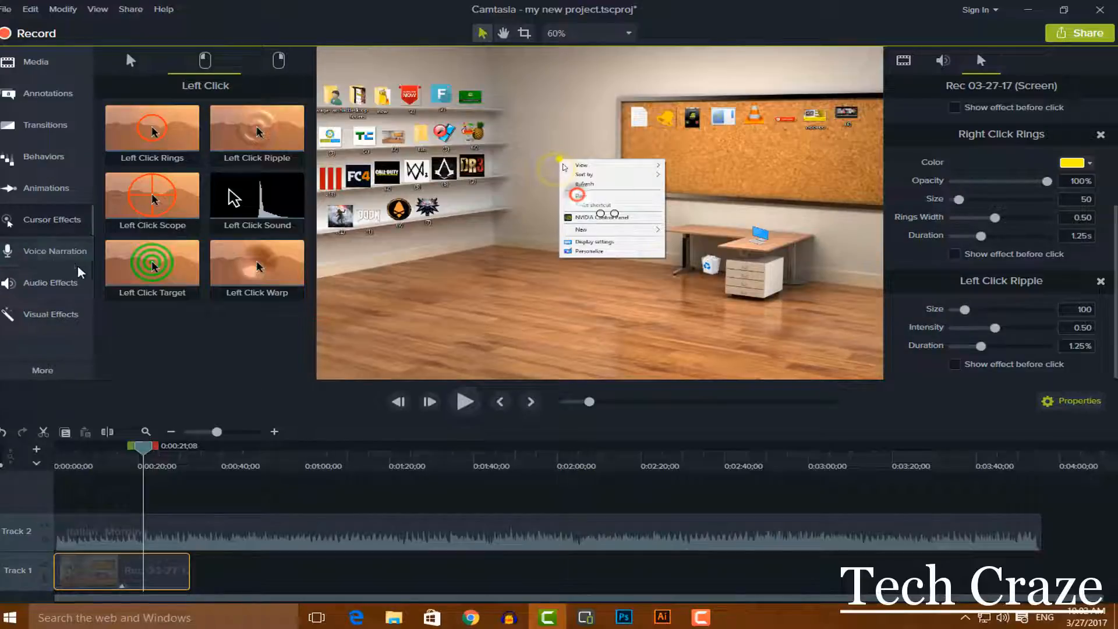
# - Record a voice narration of about 8 seconds at the playhead, with the timeline muted during recording
pyautogui.click(55, 254)
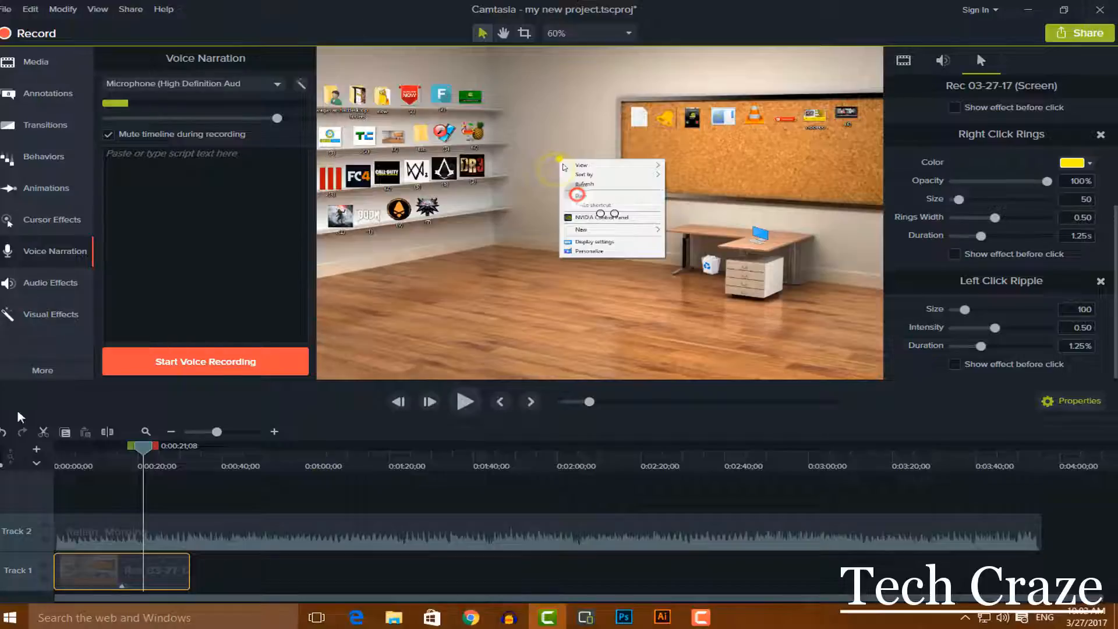
pyautogui.click(205, 364)
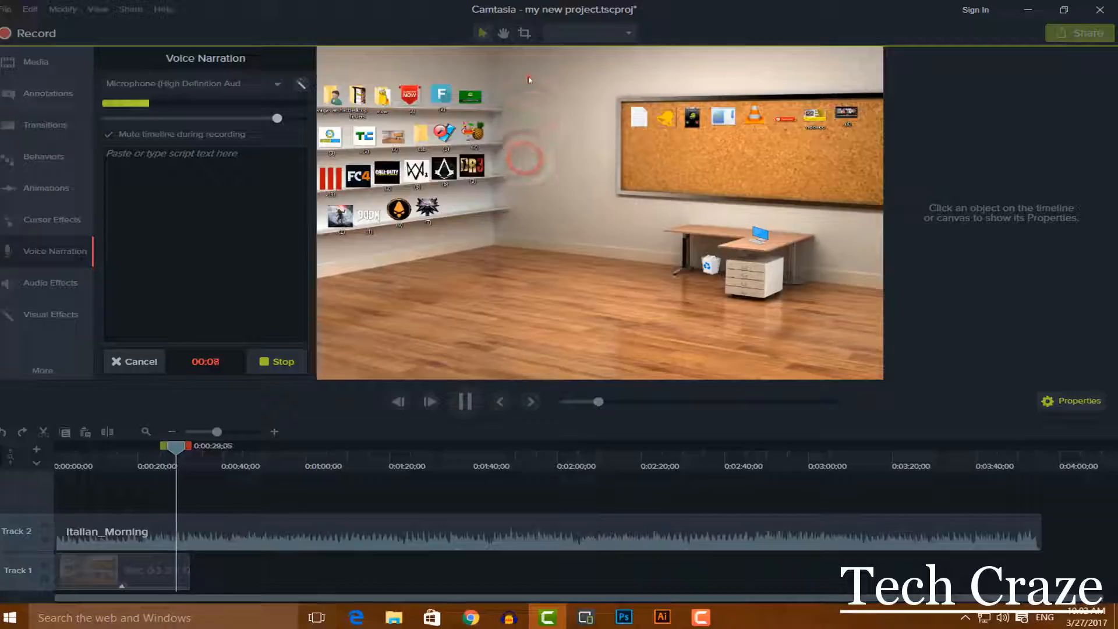
pyautogui.click(278, 361)
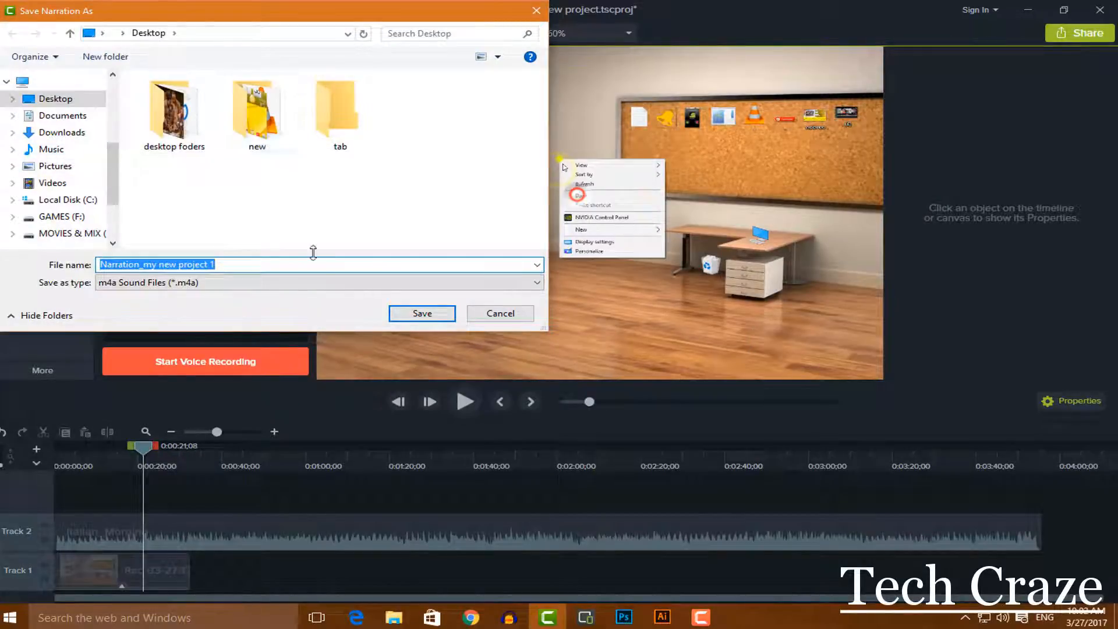
# - Save the narration as "Narration_my new project 1" in the "desktop foders" folder, replacing the existing file, and play it back
pyautogui.doubleClick(173, 111)
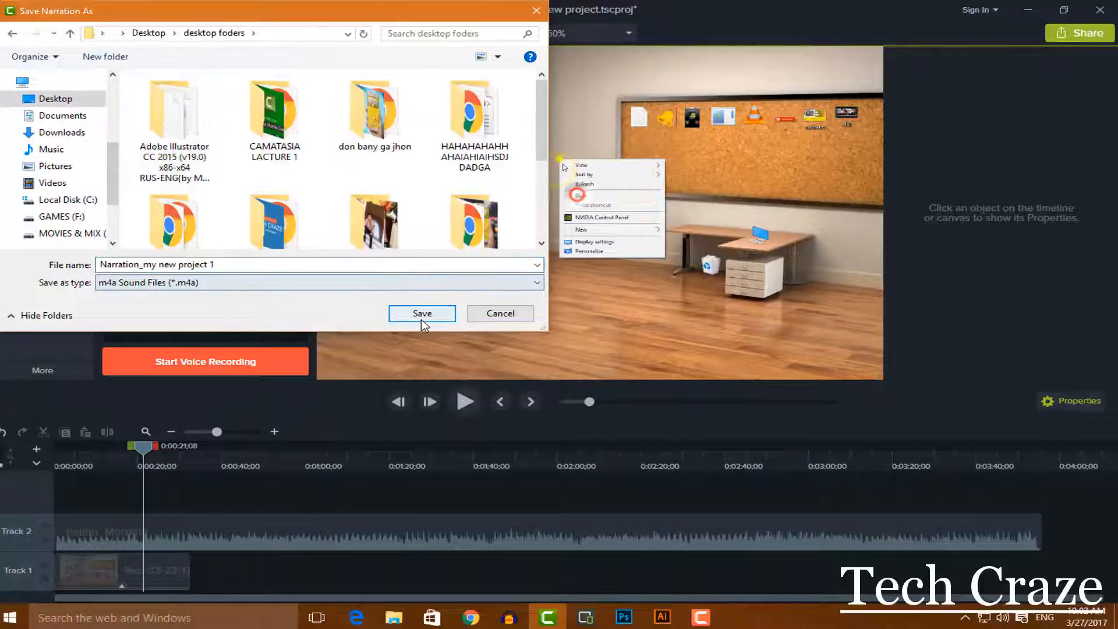
pyautogui.click(422, 314)
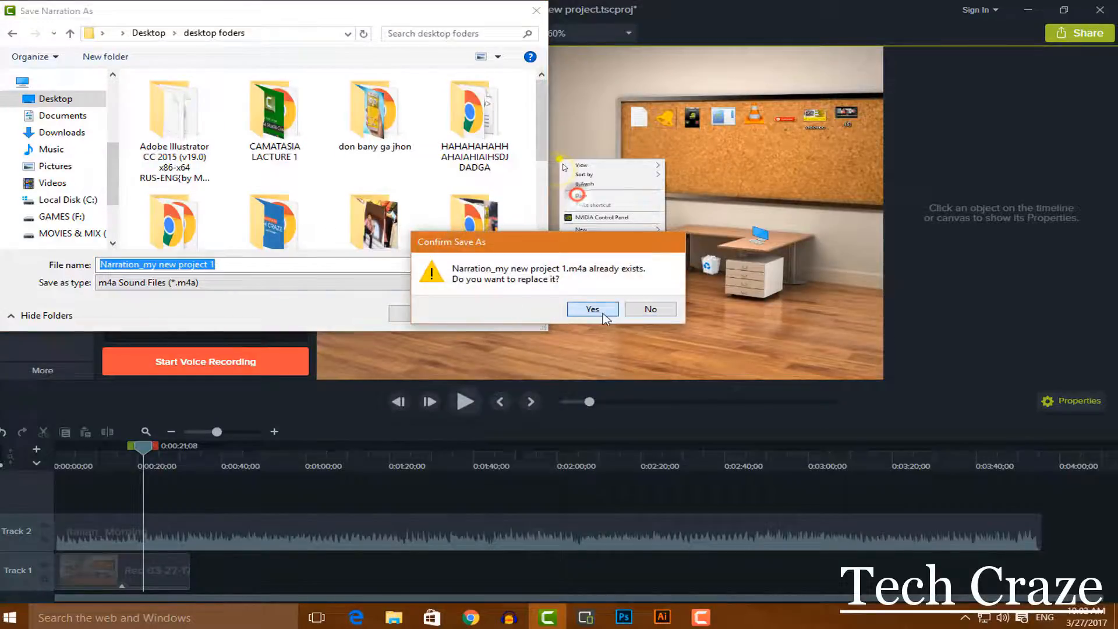
pyautogui.click(592, 309)
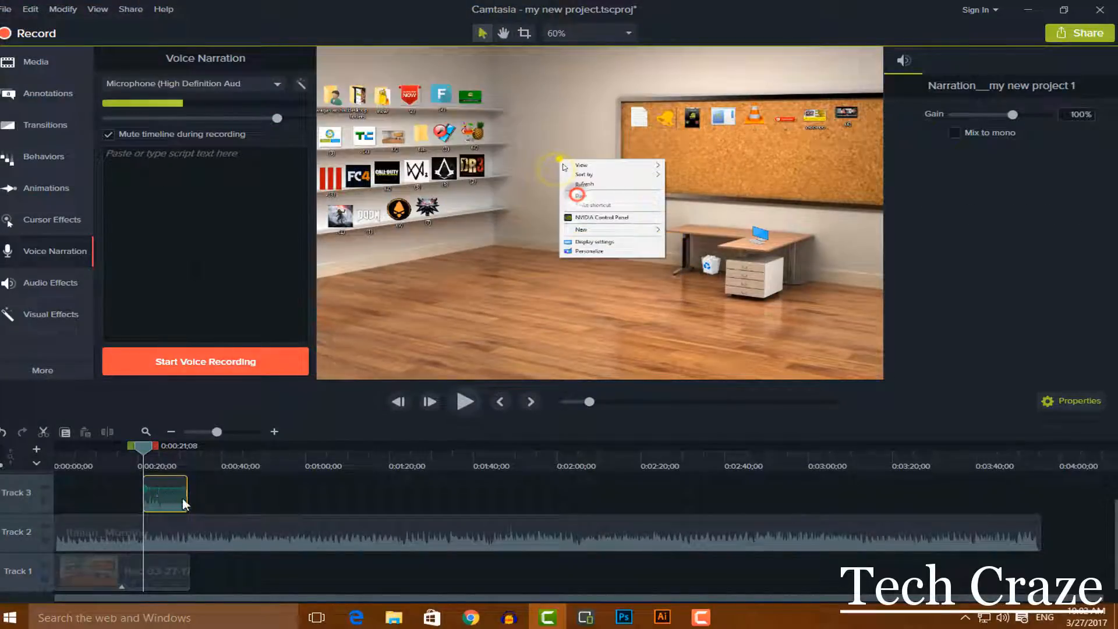
pyautogui.click(465, 403)
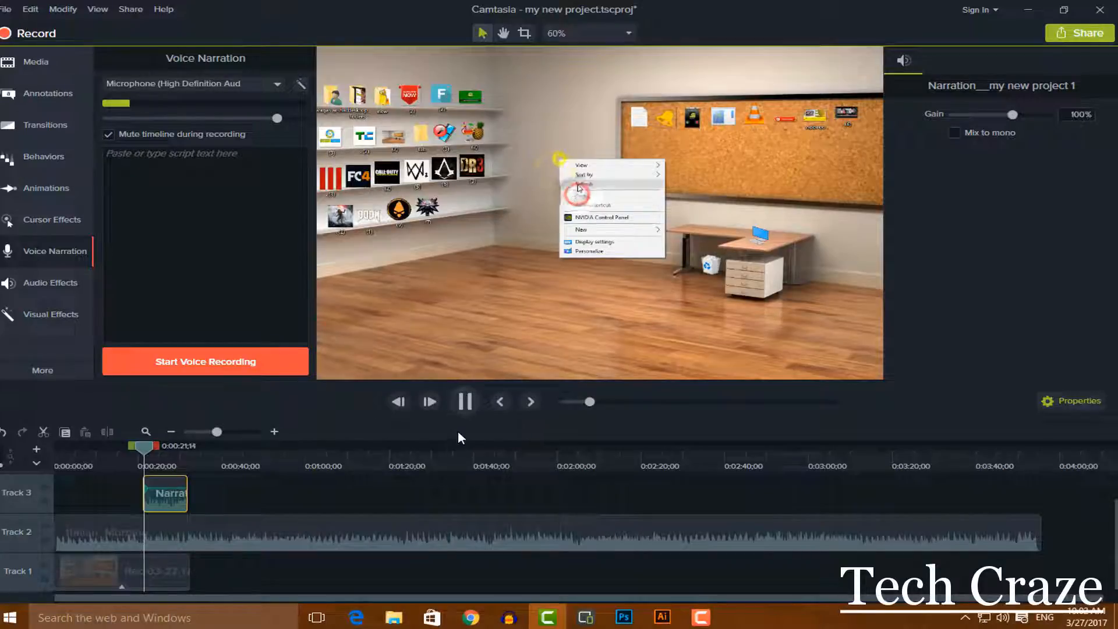
pyautogui.click(466, 402)
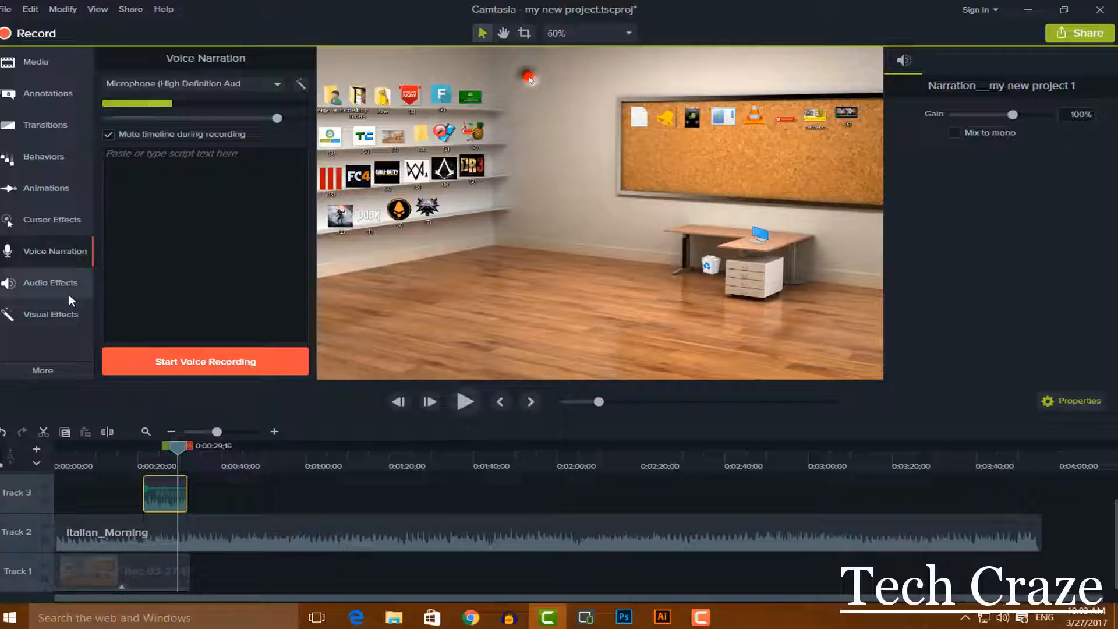
# - Open the audio effects and play the timeline from just before the narration clip to hear it without effects
pyautogui.click(30, 282)
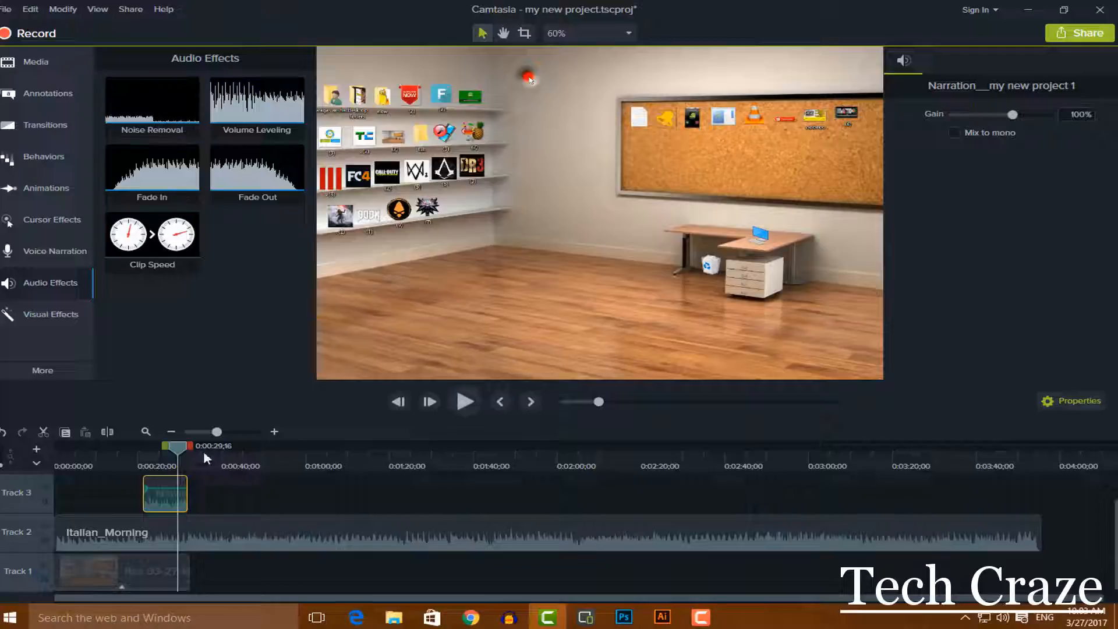
pyautogui.moveTo(172, 448); pyautogui.dragTo(140, 453)
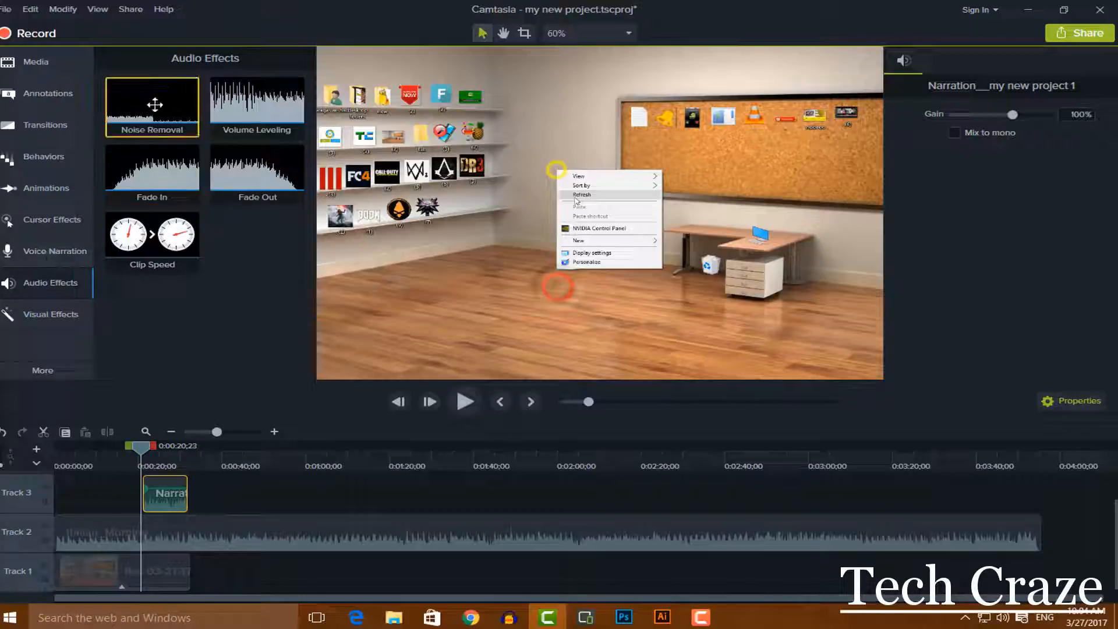
pyautogui.moveTo(154, 105)
pyautogui.mouseDown()
pyautogui.moveTo(198, 203)
pyautogui.moveTo(147, 116)
pyautogui.mouseUp()
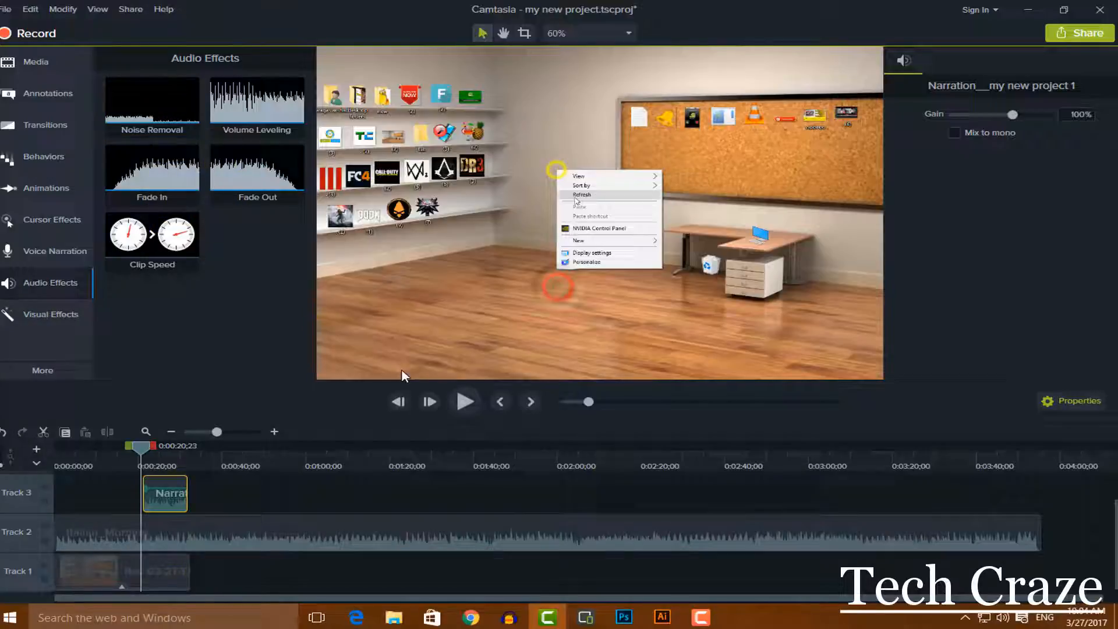
pyautogui.click(466, 394)
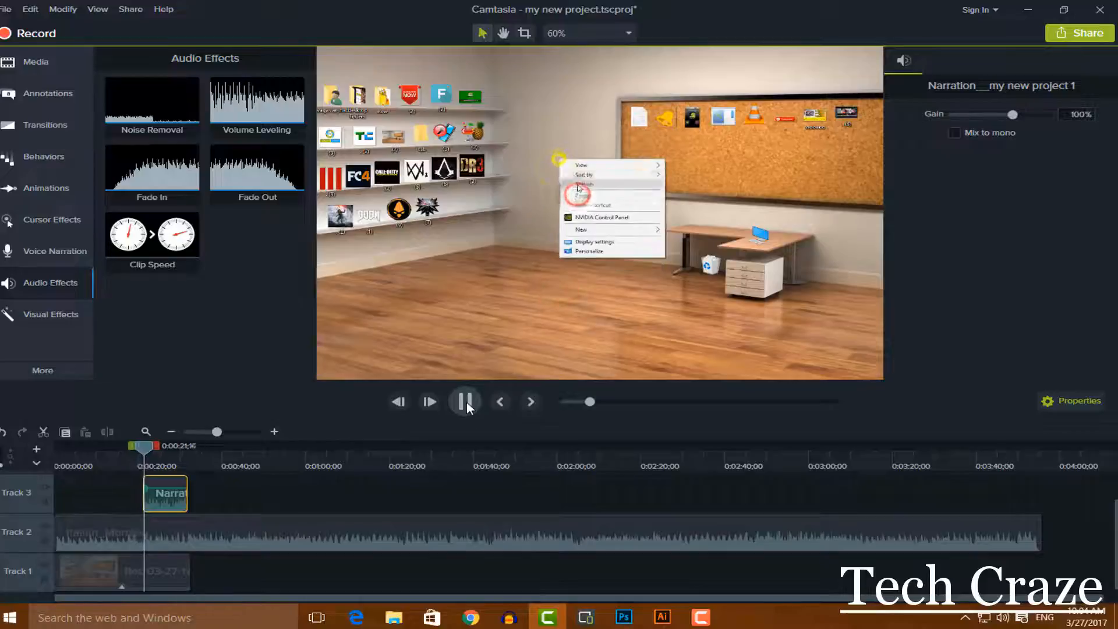
pyautogui.click(465, 401)
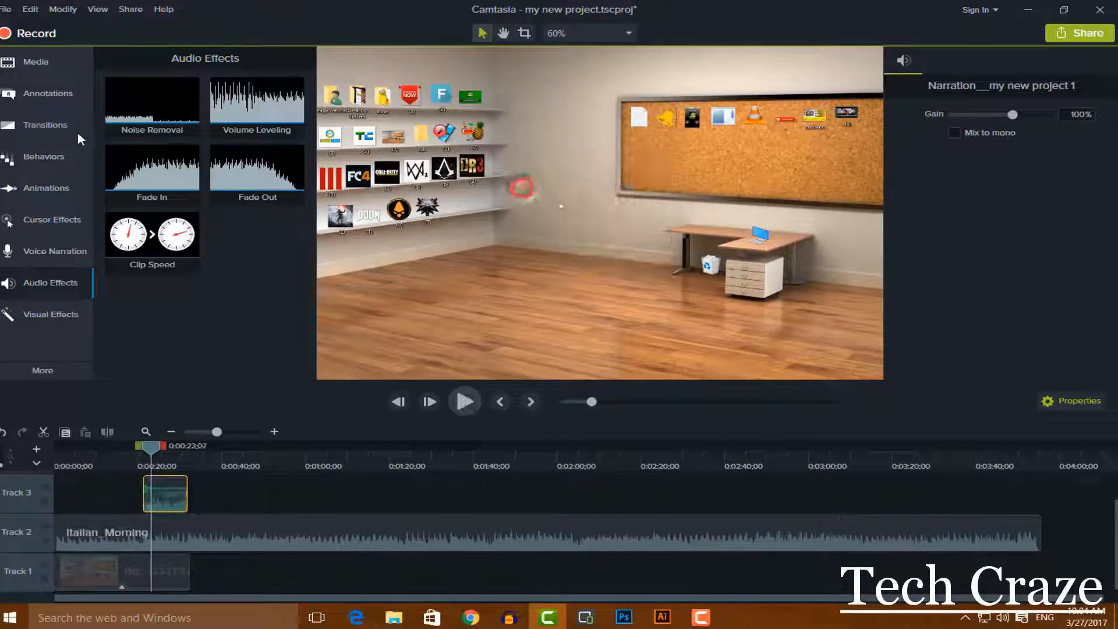
# - Apply the Noise Removal effect to the narration clip on Track 3 and play it from about 0:00:20
pyautogui.moveTo(148, 447); pyautogui.dragTo(137, 449)
pyautogui.moveTo(152, 117); pyautogui.dragTo(172, 502)
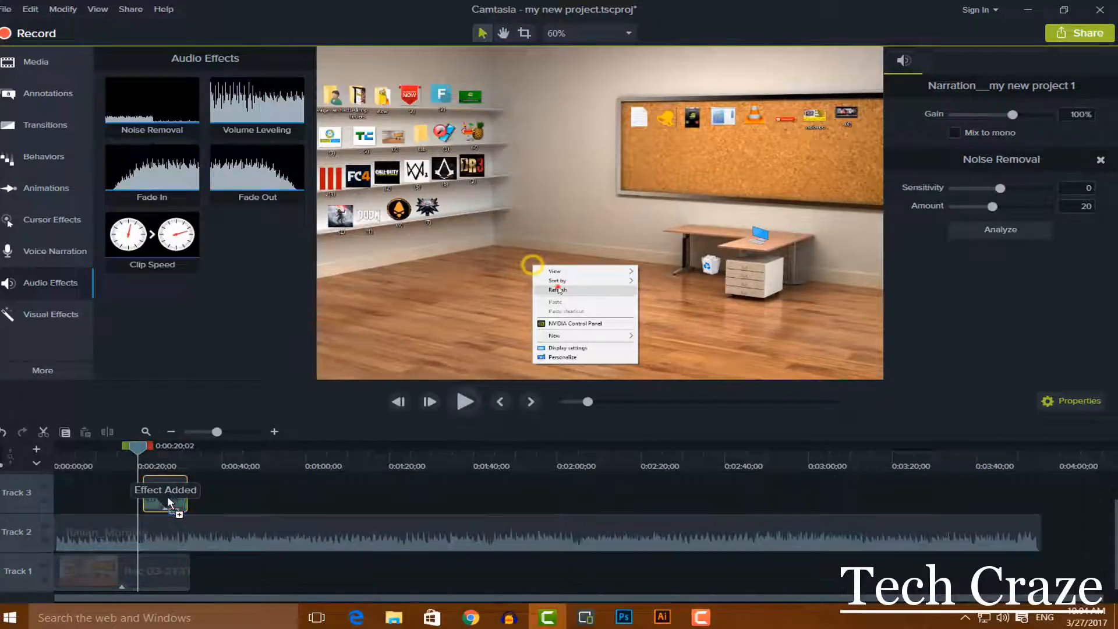
pyautogui.click(465, 401)
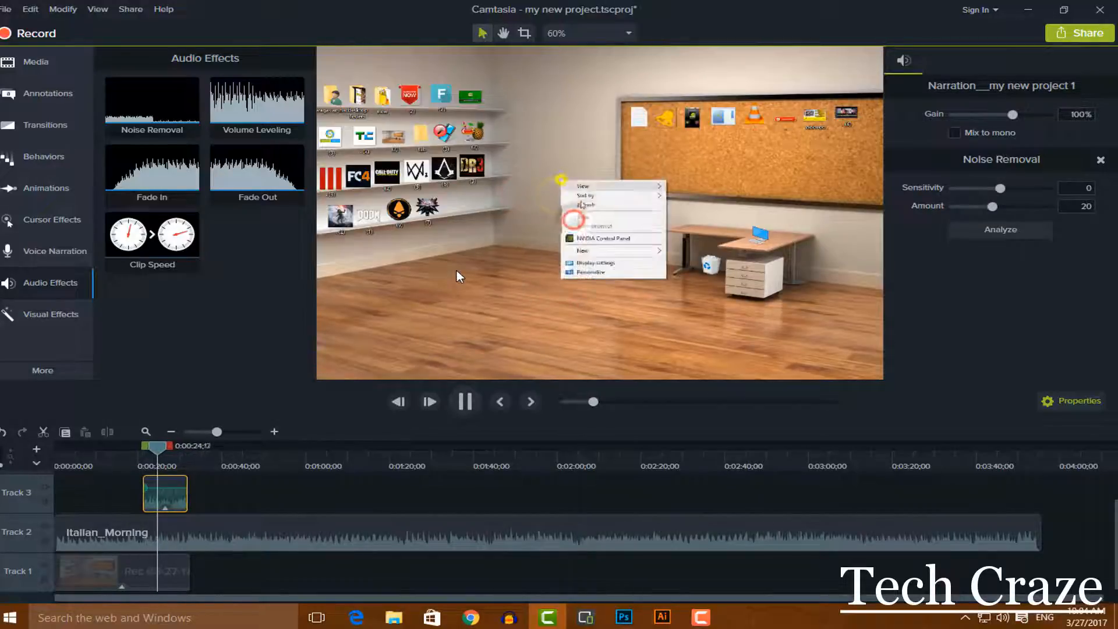
pyautogui.click(466, 401)
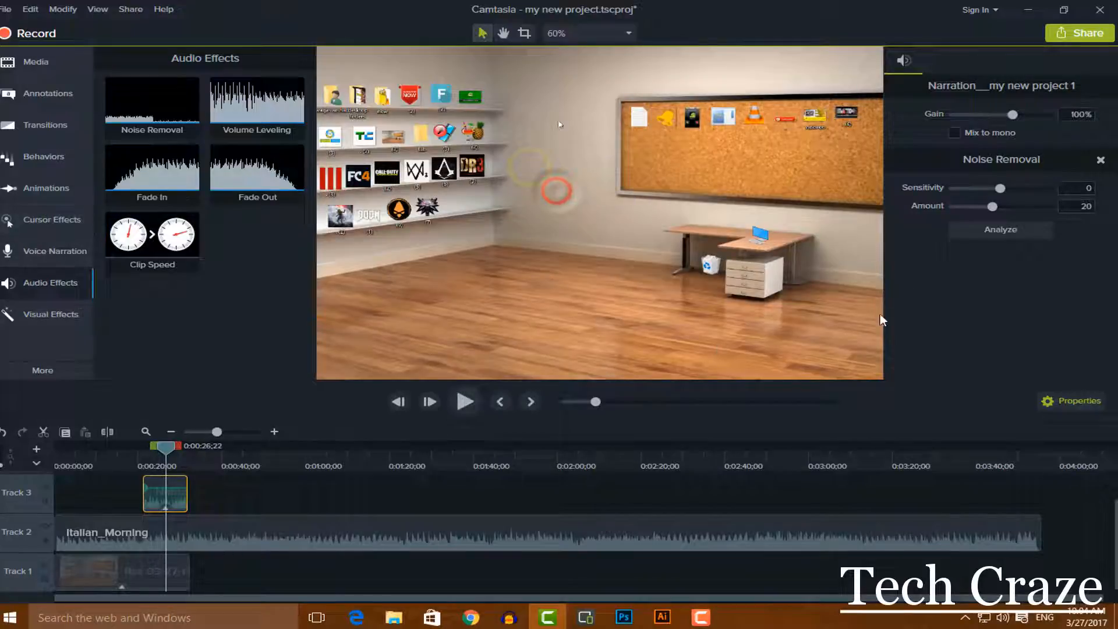
# - Set the narration's noise removal to sensitivity 8 and amount 28, analyze the clip, and play the result
pyautogui.moveTo(999, 188); pyautogui.dragTo(1014, 208)
pyautogui.click(990, 233)
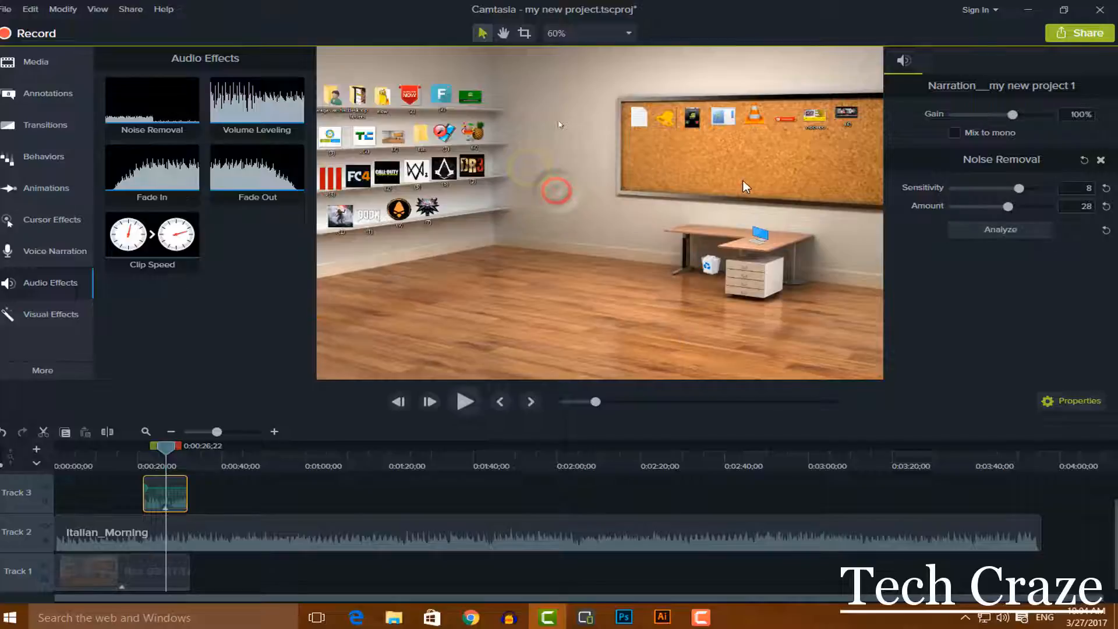
pyautogui.click(458, 401)
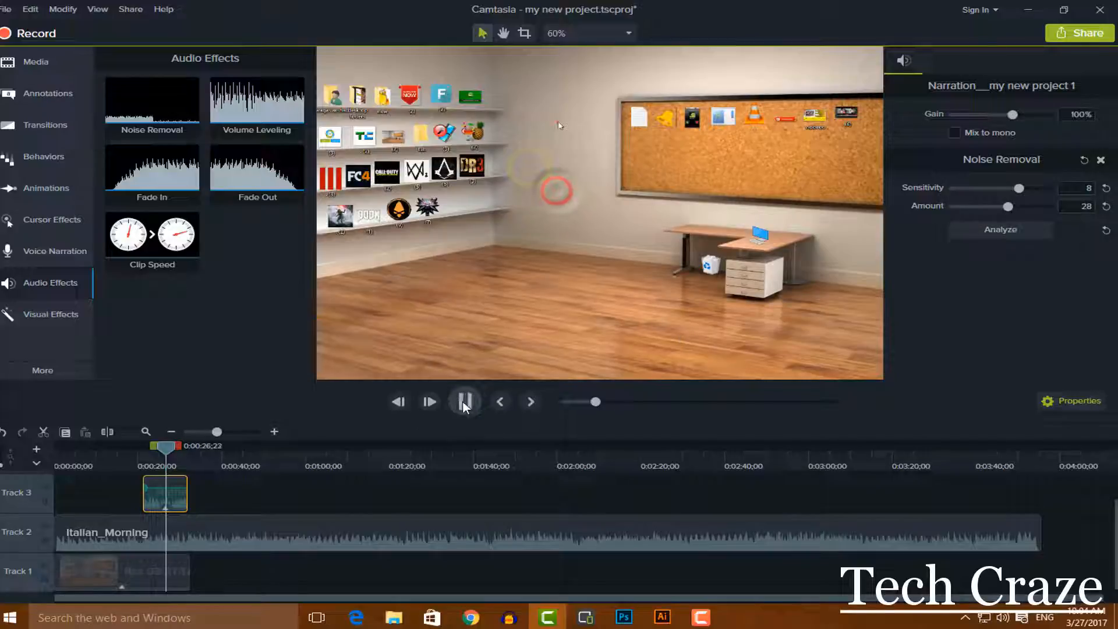
pyautogui.click(466, 407)
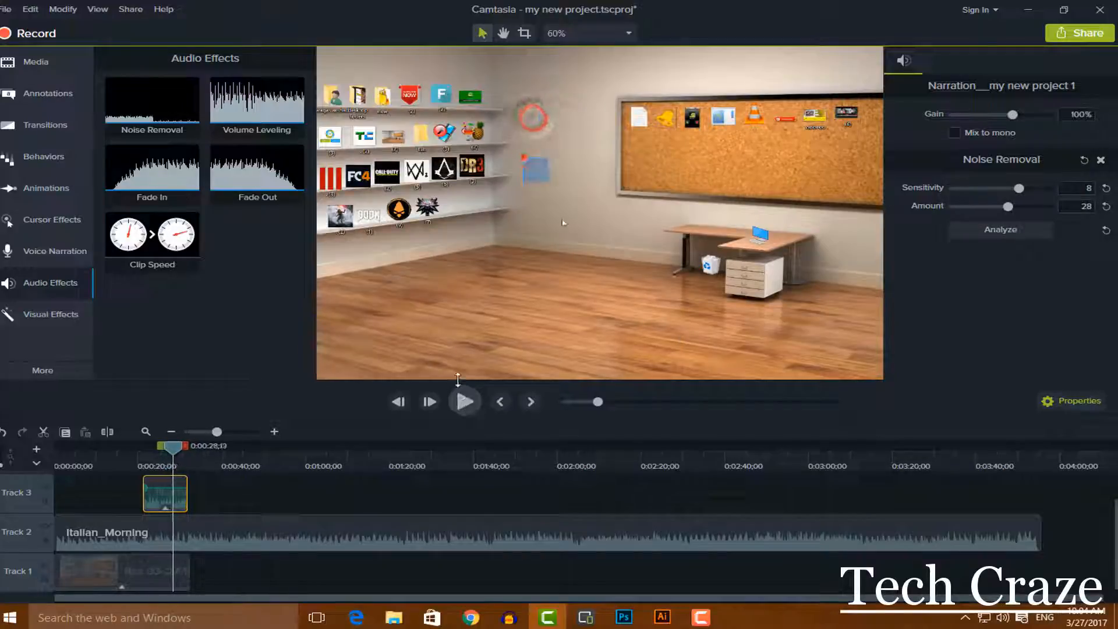
# - Lower the volume of the Italian_Morning music on Track 2 to nearly silent and replay the narration section
pyautogui.click(288, 538)
pyautogui.moveTo(298, 534); pyautogui.dragTo(299, 549)
pyautogui.click(464, 402)
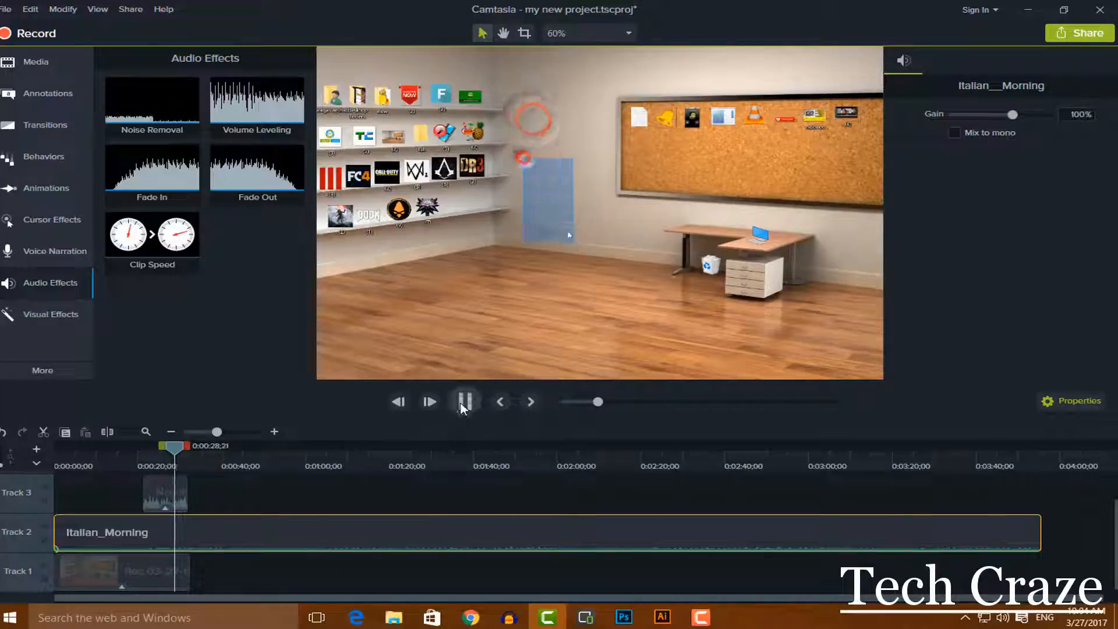
pyautogui.click(464, 402)
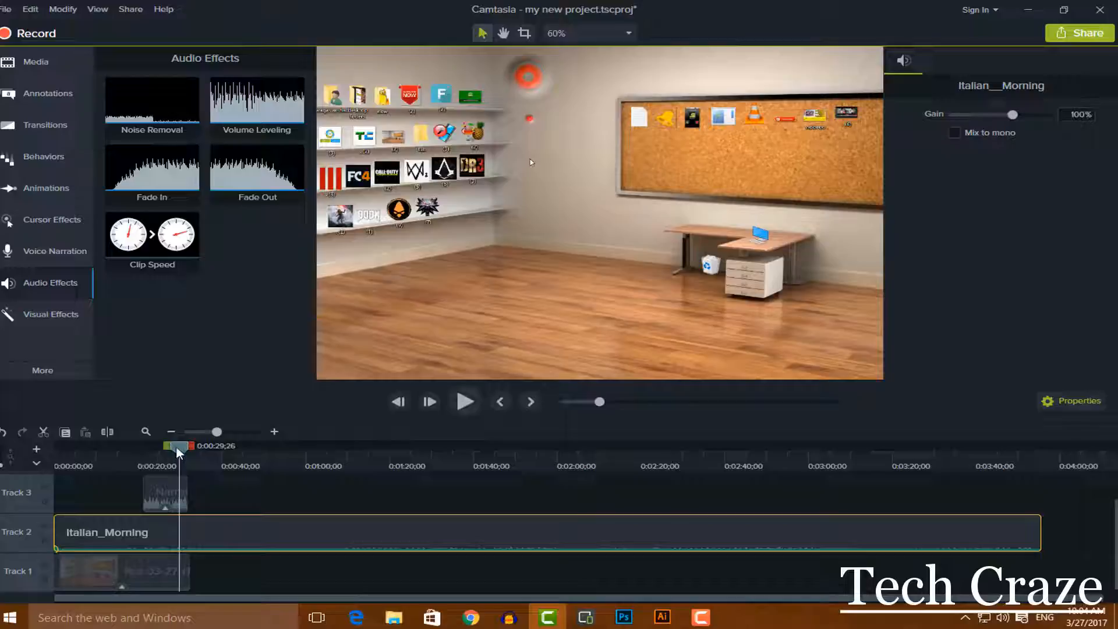
pyautogui.moveTo(176, 445); pyautogui.dragTo(140, 446)
pyautogui.click(467, 405)
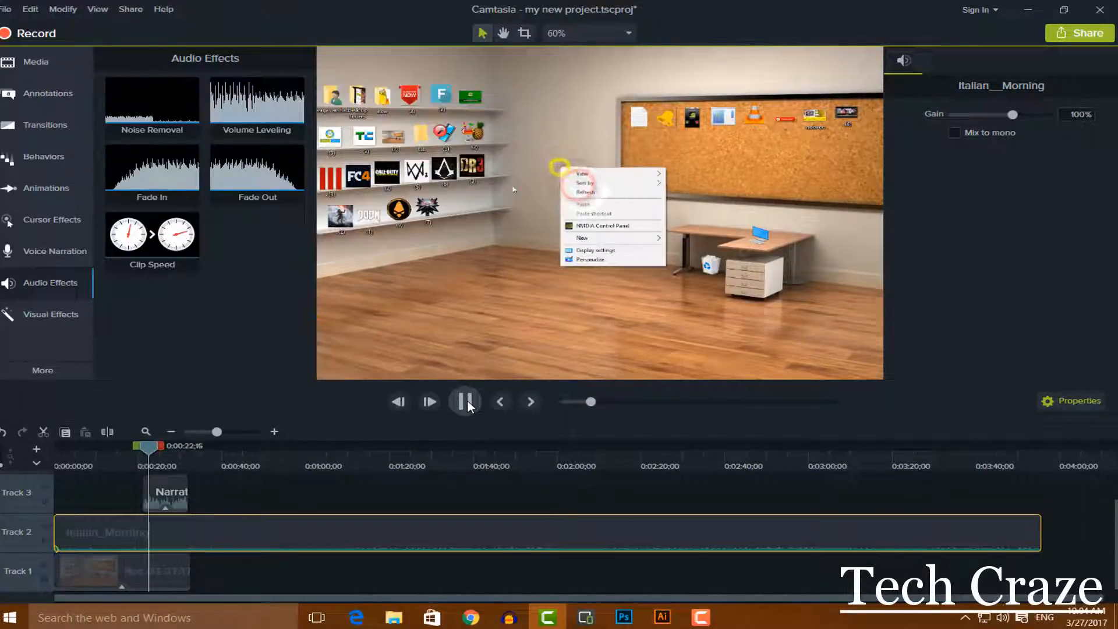
pyautogui.click(465, 402)
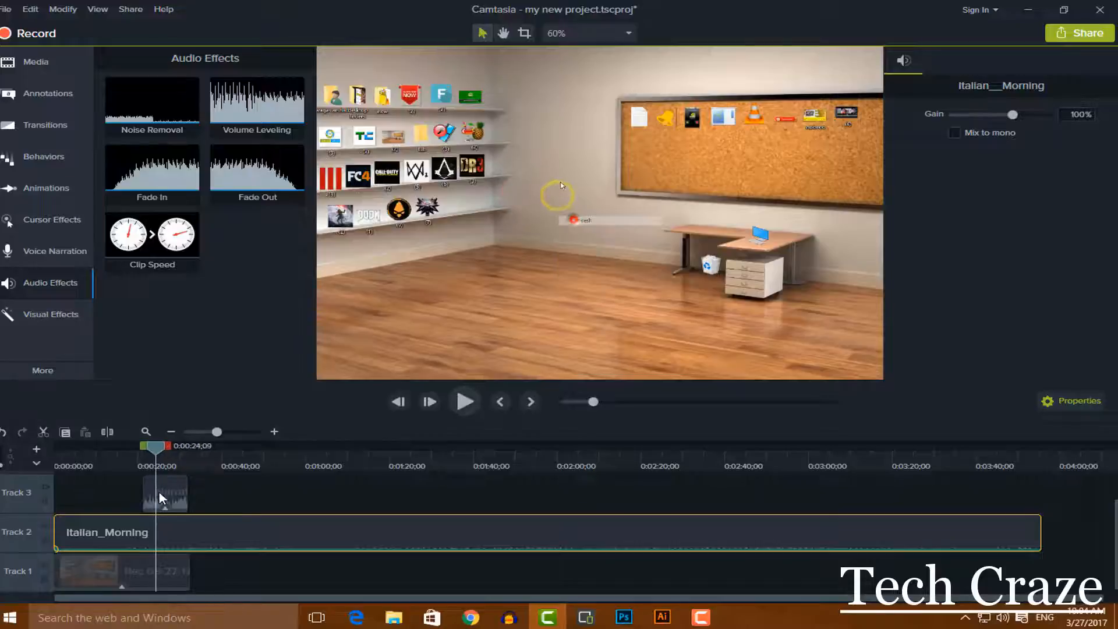
# - Raise the narration clip's volume to about 250% and play it back
pyautogui.click(161, 494)
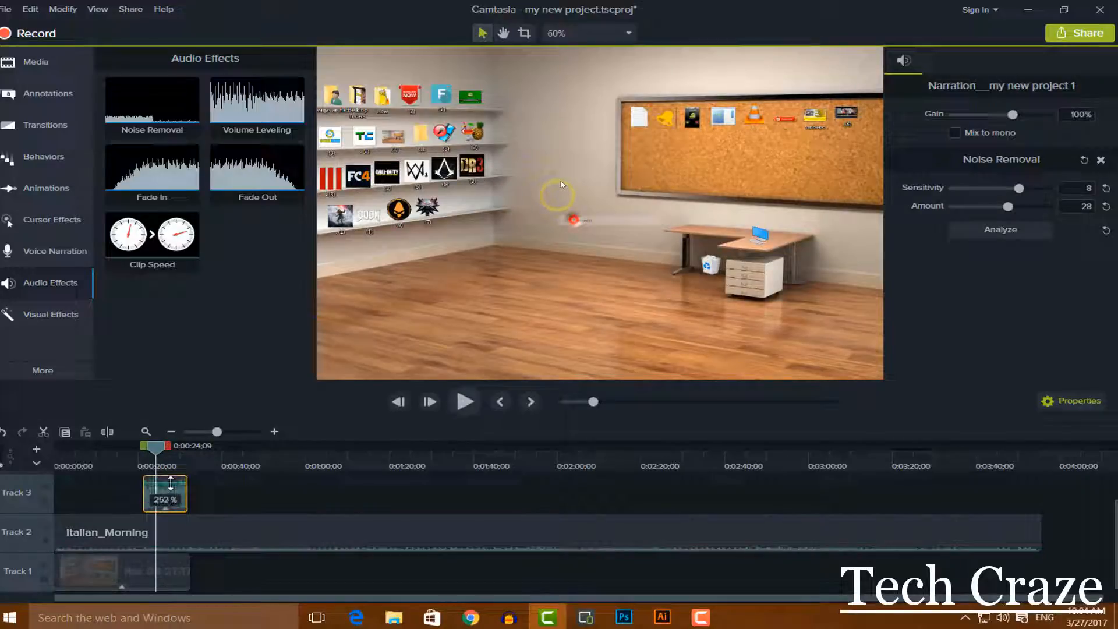
pyautogui.click(463, 401)
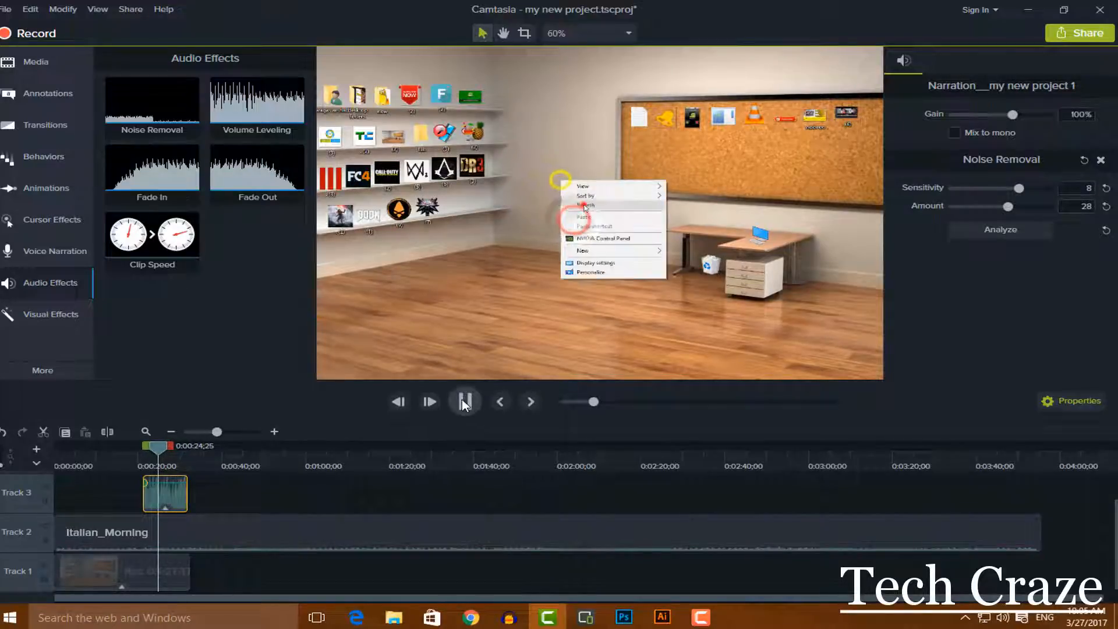
pyautogui.click(462, 399)
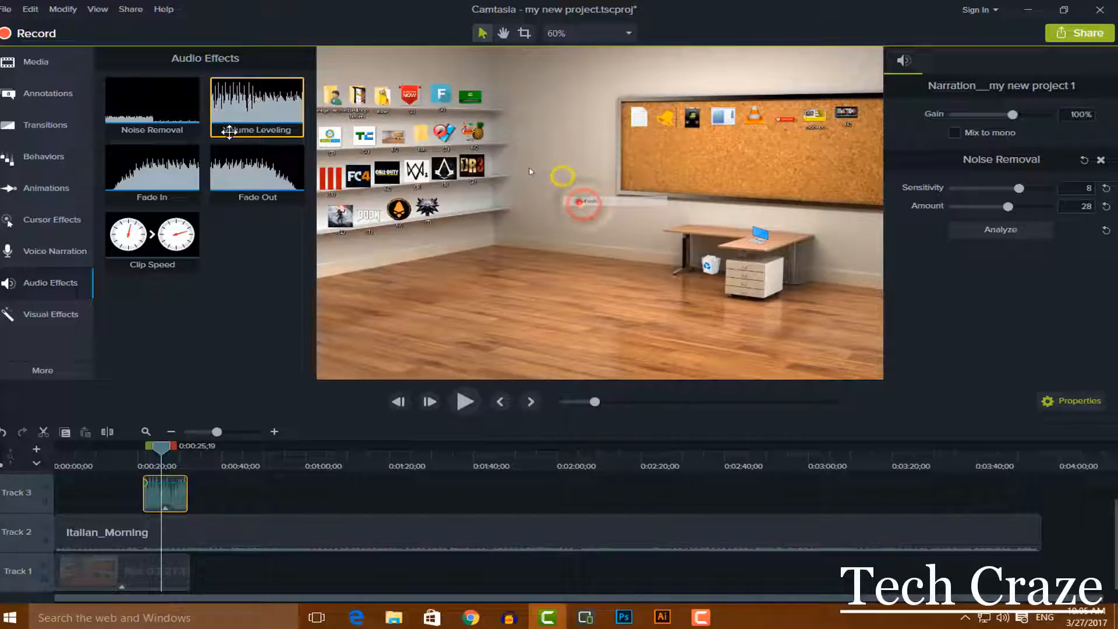
# - Apply Volume Leveling with Medium volume variation to the narration clip and listen to the result
pyautogui.moveTo(256, 104); pyautogui.dragTo(174, 482)
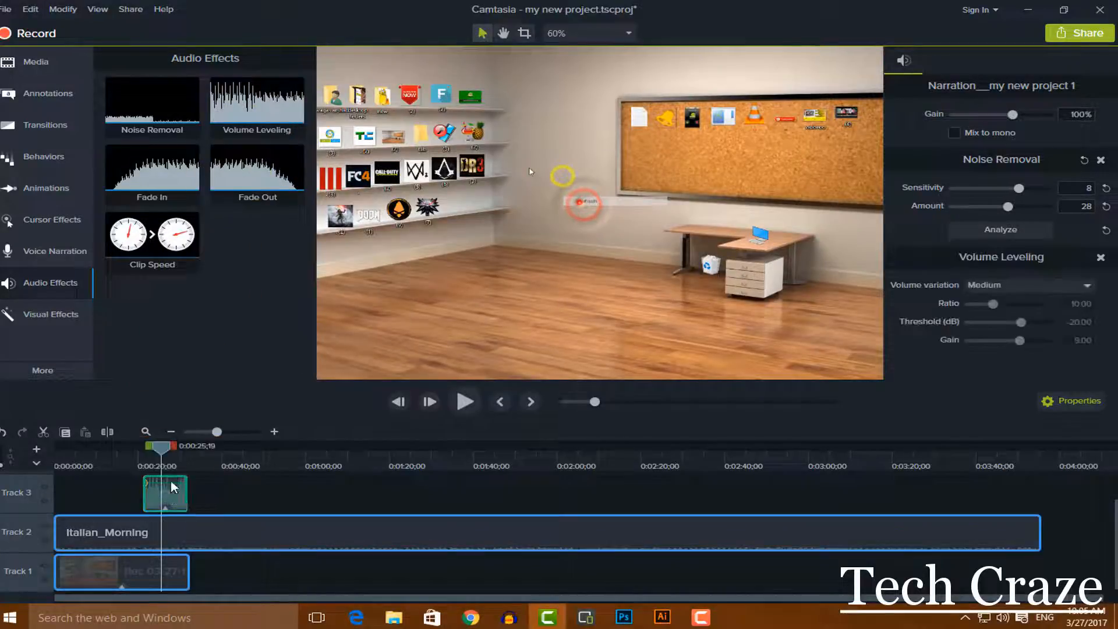
pyautogui.click(465, 401)
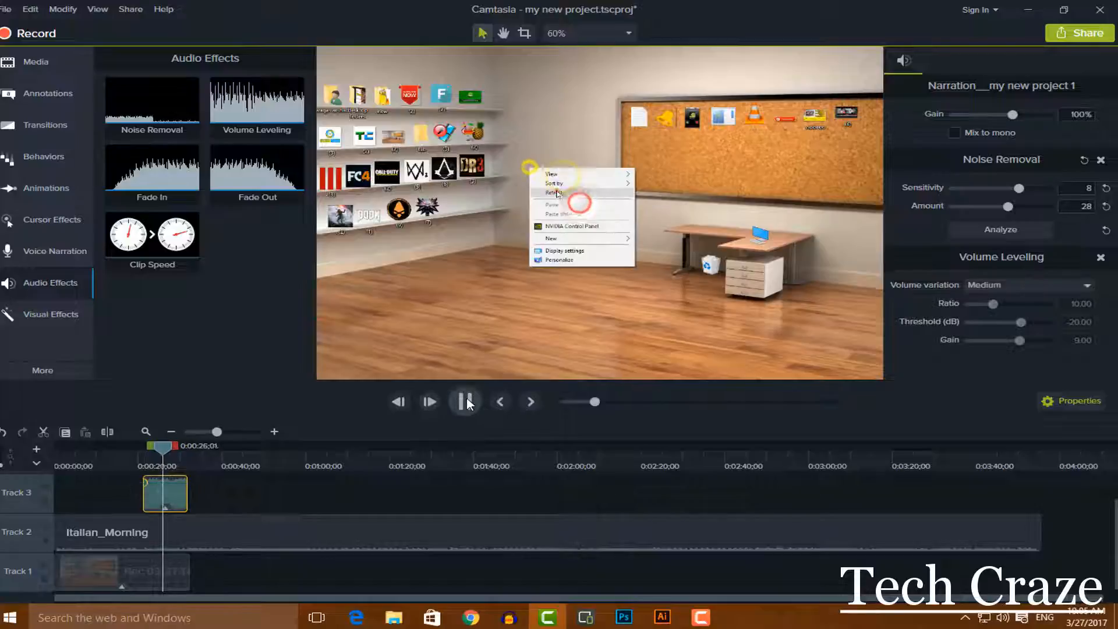
pyautogui.click(465, 400)
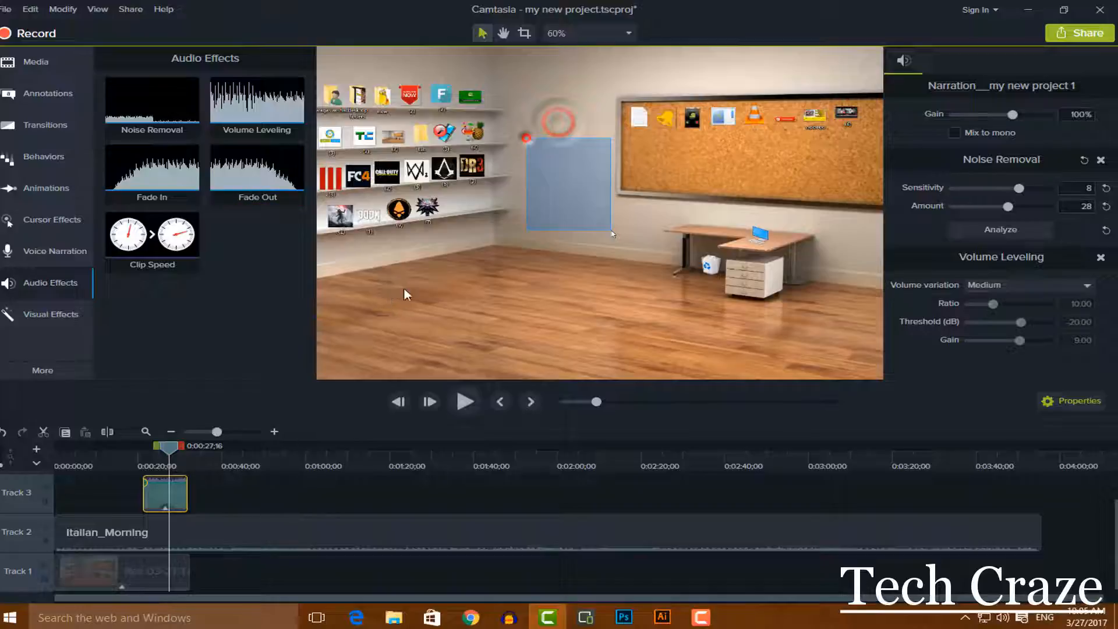
# - Add a Fade In to the start of the narration clip and play it from near the clip's beginning
pyautogui.moveTo(156, 182); pyautogui.dragTo(139, 460)
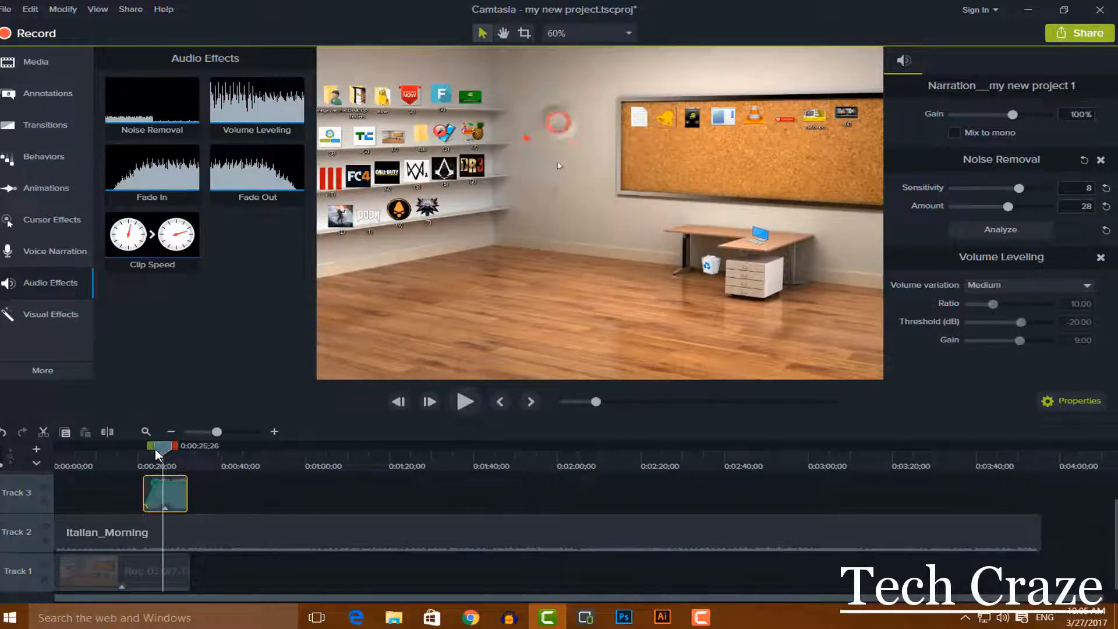
pyautogui.click(465, 401)
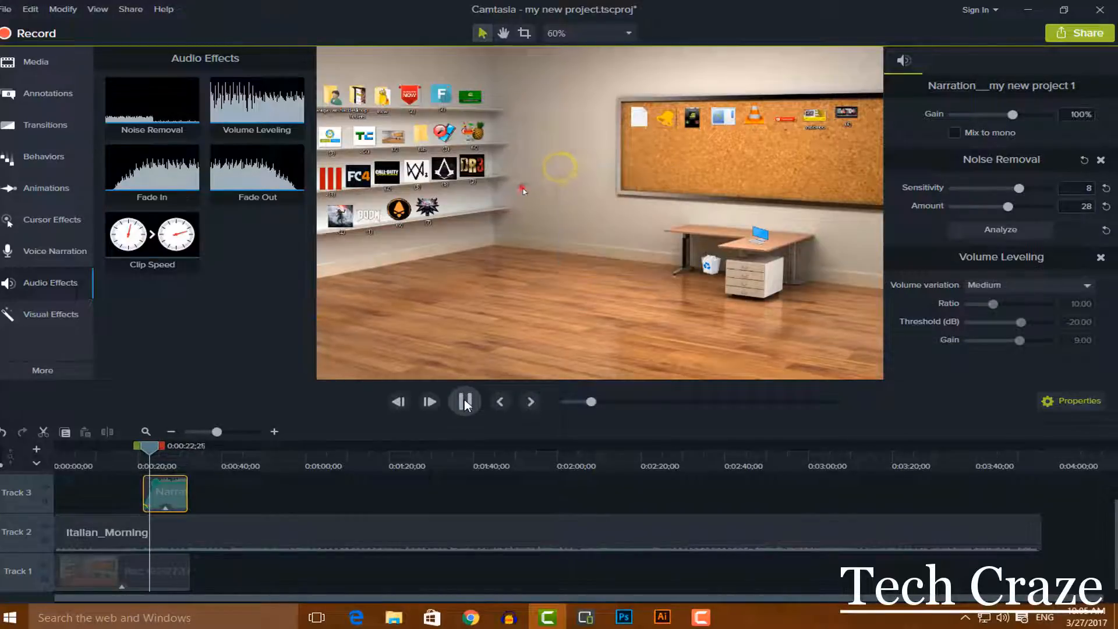
pyautogui.click(243, 186)
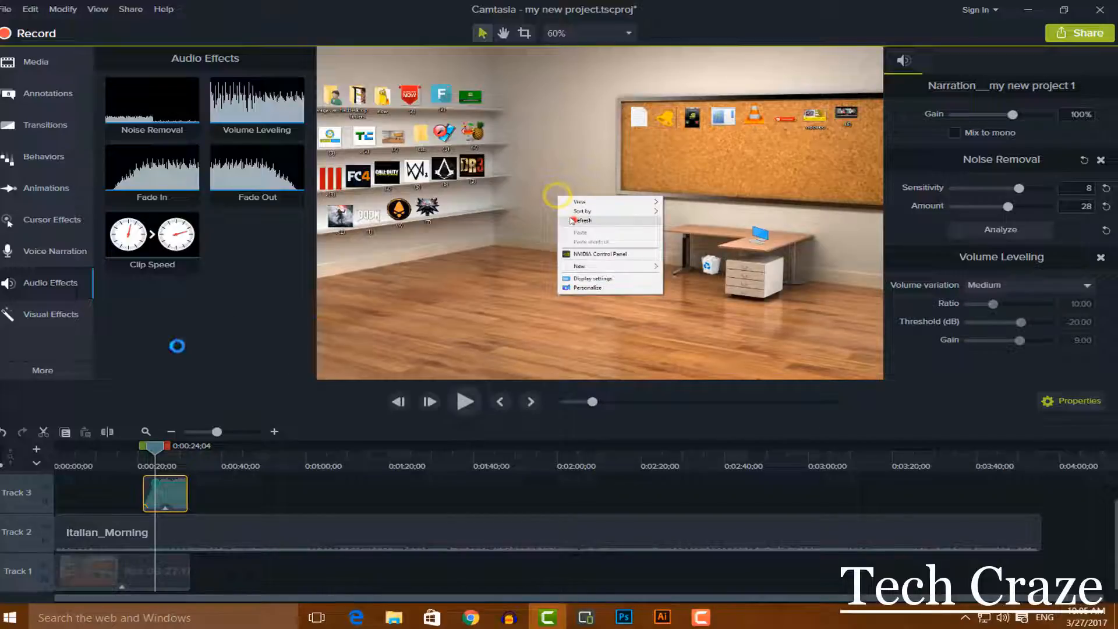
# - Apply the Clip Speed effect to the screen recording on Track 1 and set its speed to 3.00x
pyautogui.click(107, 563)
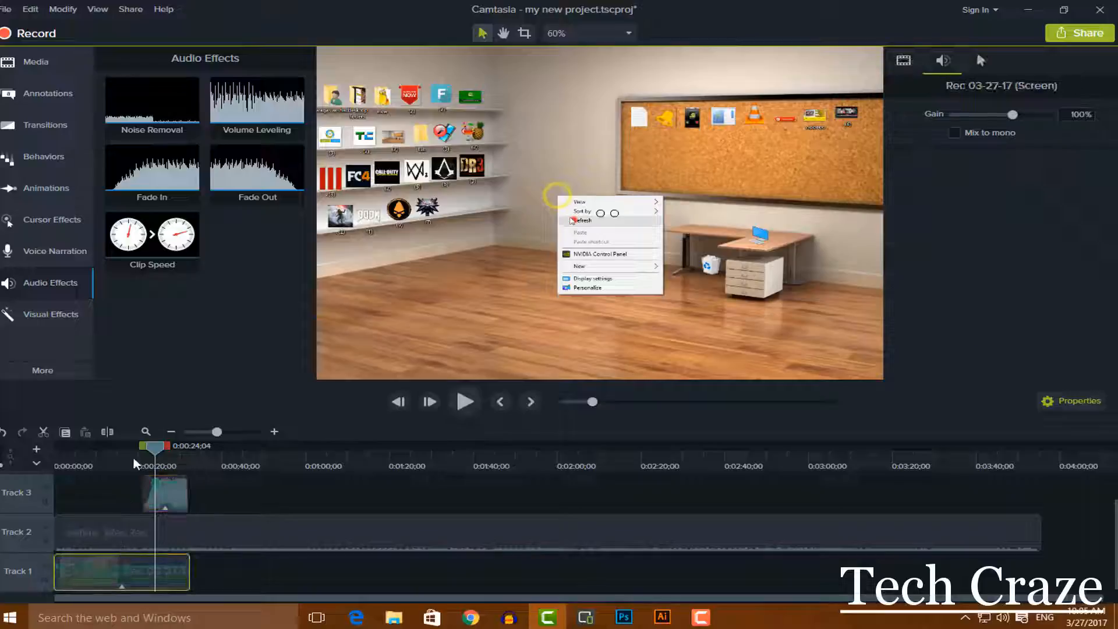
pyautogui.moveTo(152, 233); pyautogui.dragTo(124, 585)
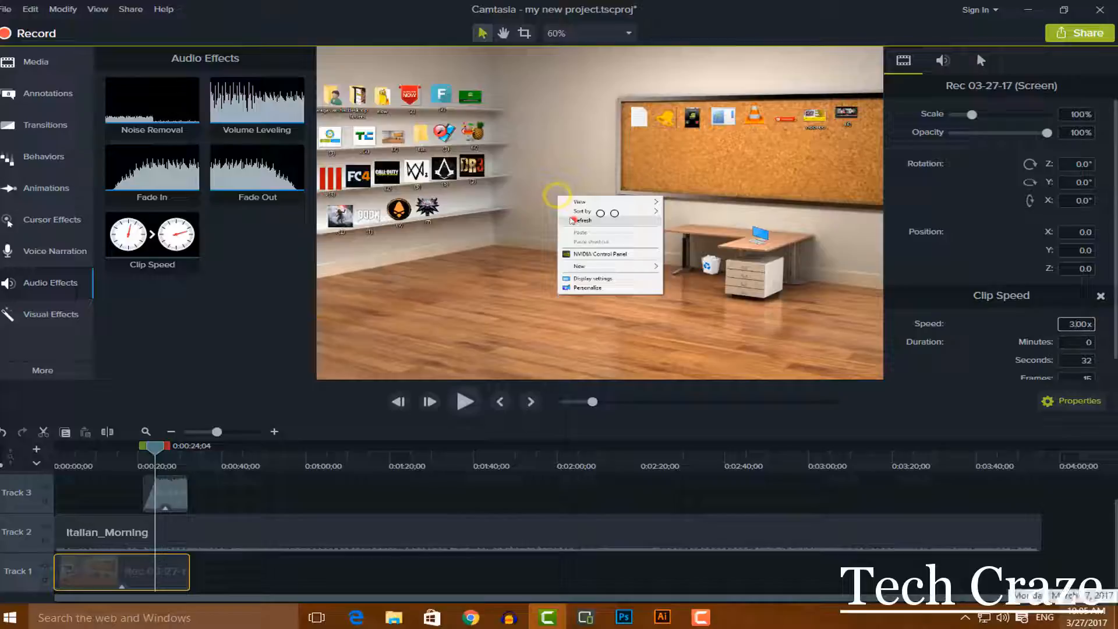
pyautogui.press('Return')
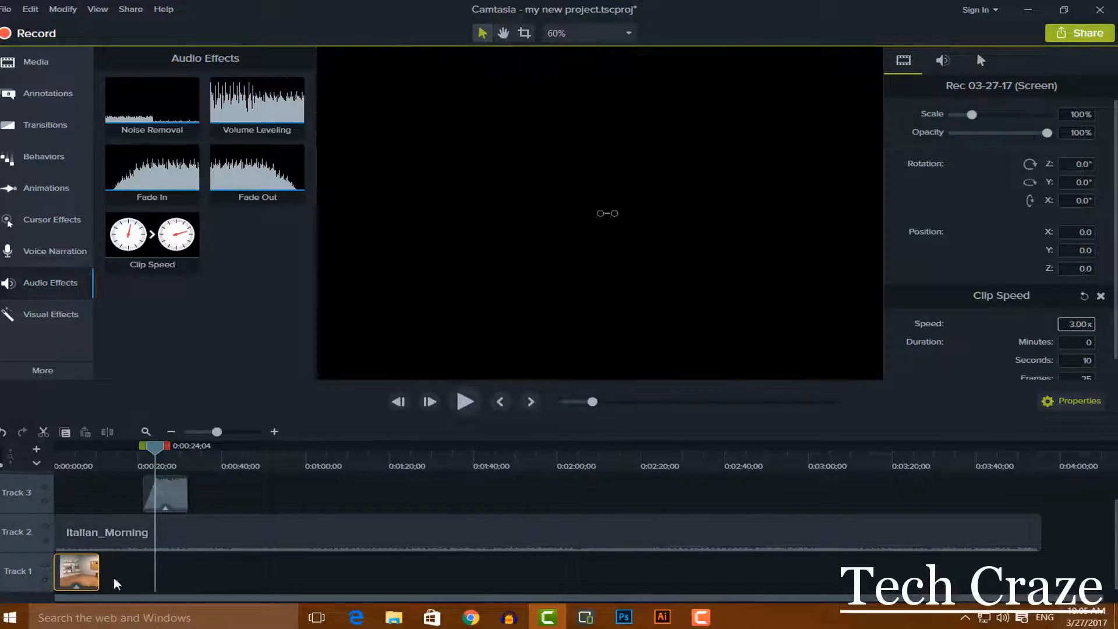
# - Play the sped-up screen recording from near the beginning of the timeline to check its new speed
pyautogui.moveTo(156, 454); pyautogui.dragTo(58, 451)
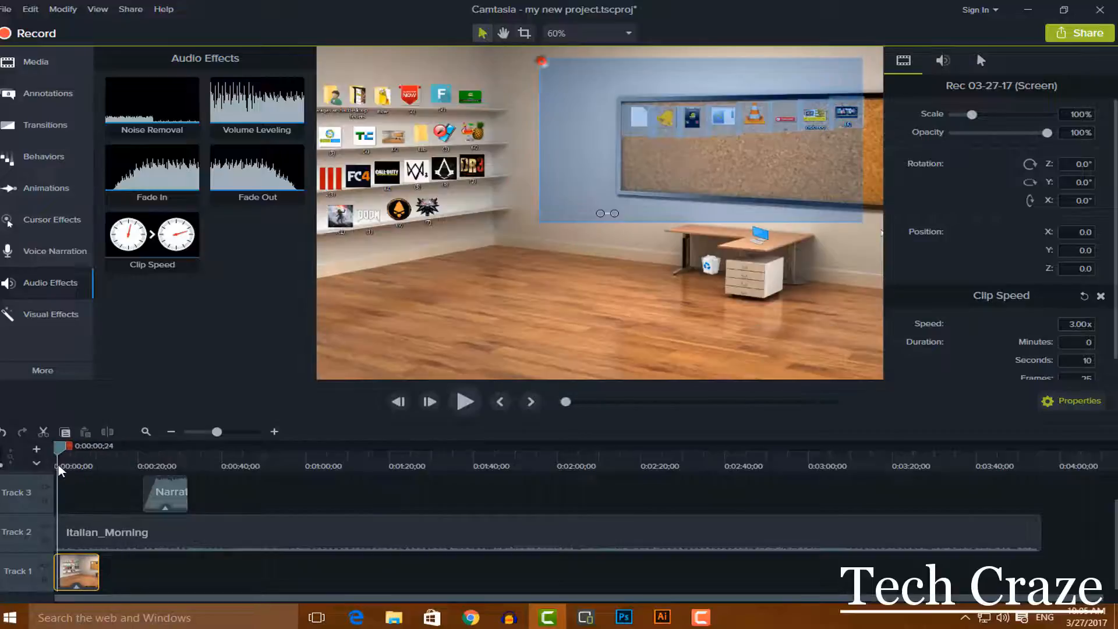
pyautogui.click(463, 401)
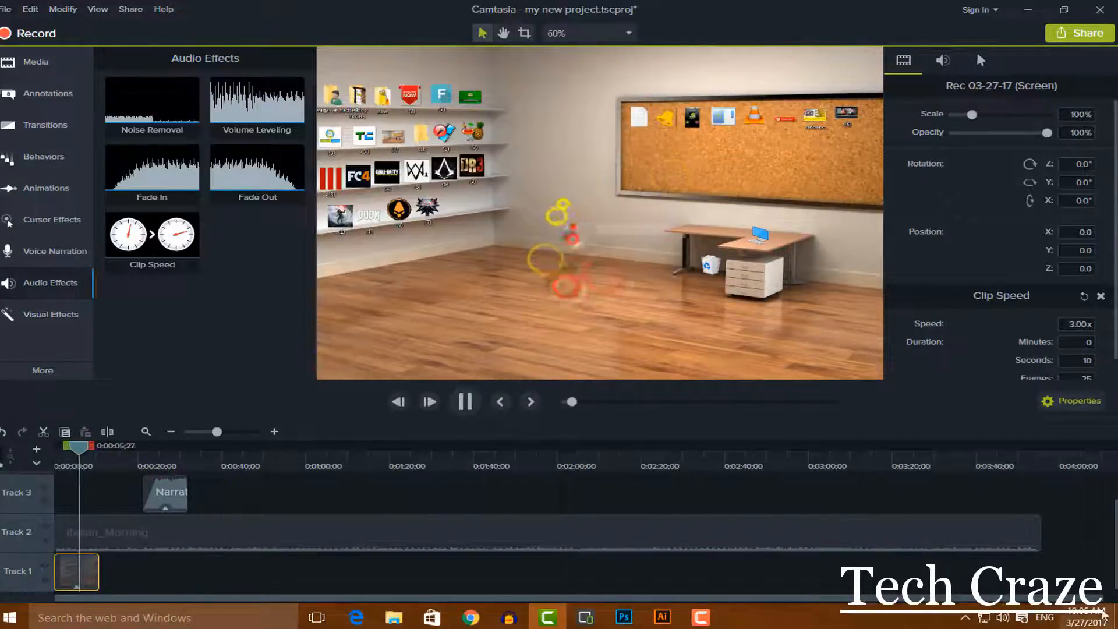
pyautogui.click(464, 403)
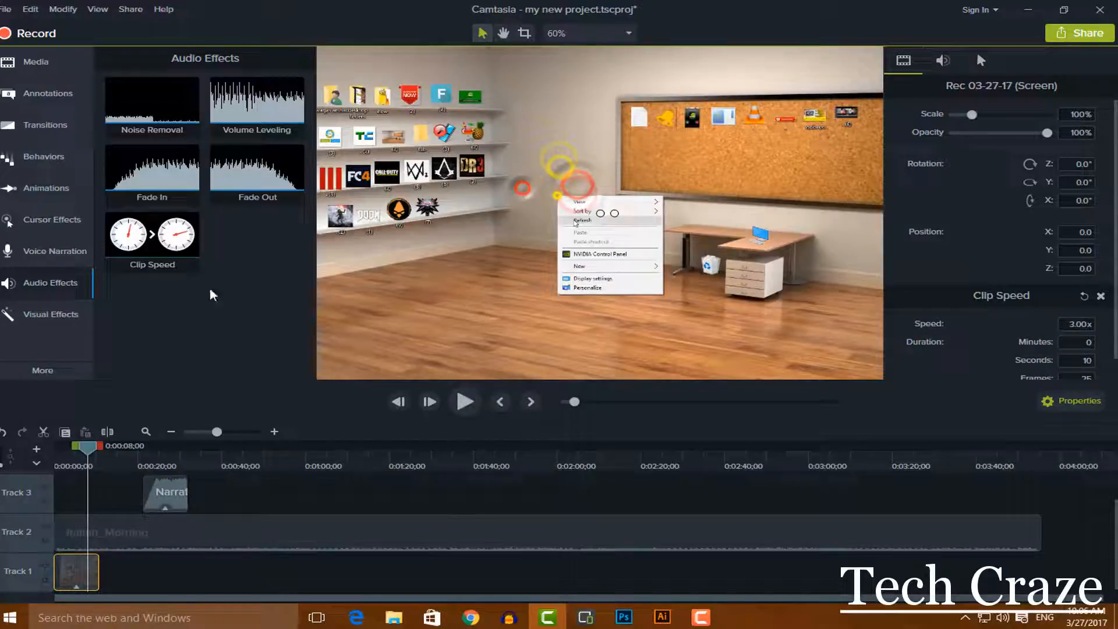
# - Import the Tech Craze logo image (3) from the Desktop folder into the Media Bin
pyautogui.click(58, 314)
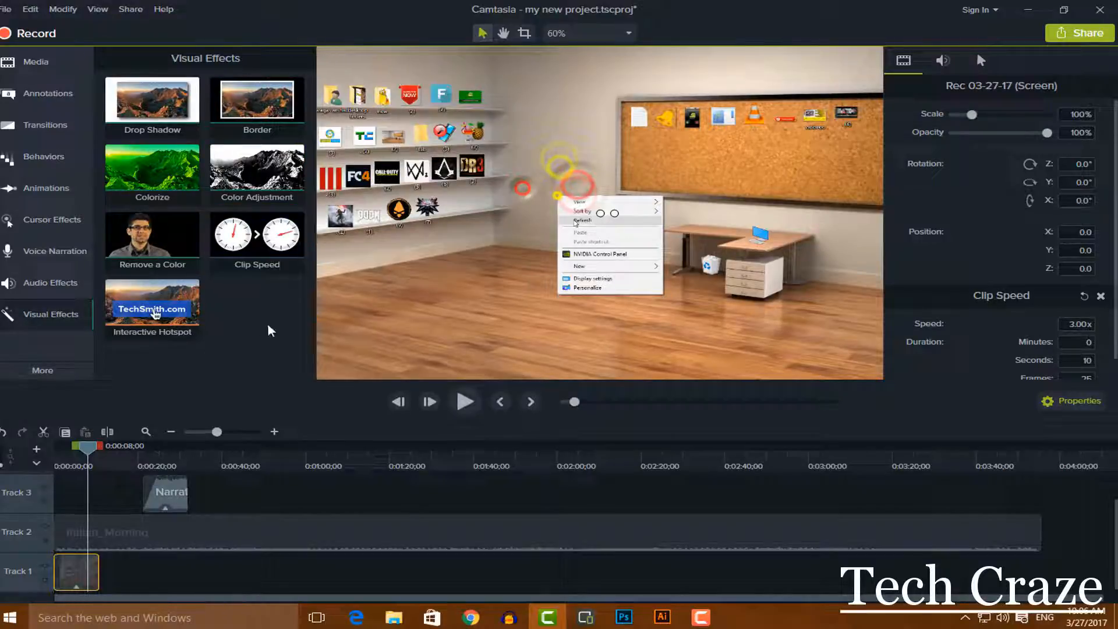
pyautogui.click(21, 63)
pyautogui.rightClick(200, 256)
pyautogui.click(227, 261)
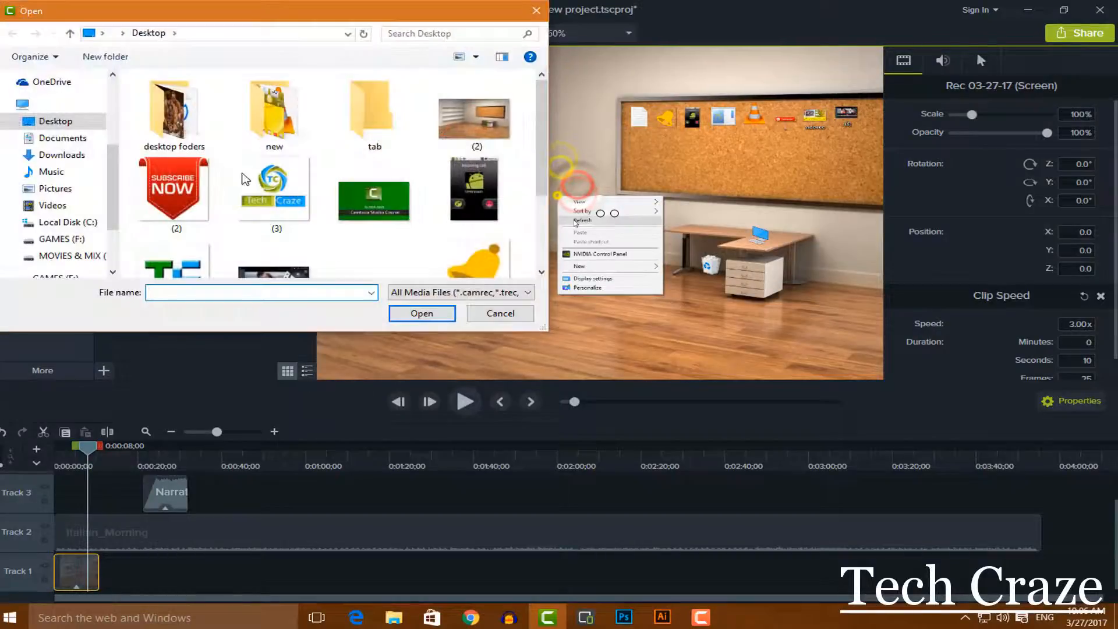
pyautogui.click(289, 199)
pyautogui.doubleClick(290, 199)
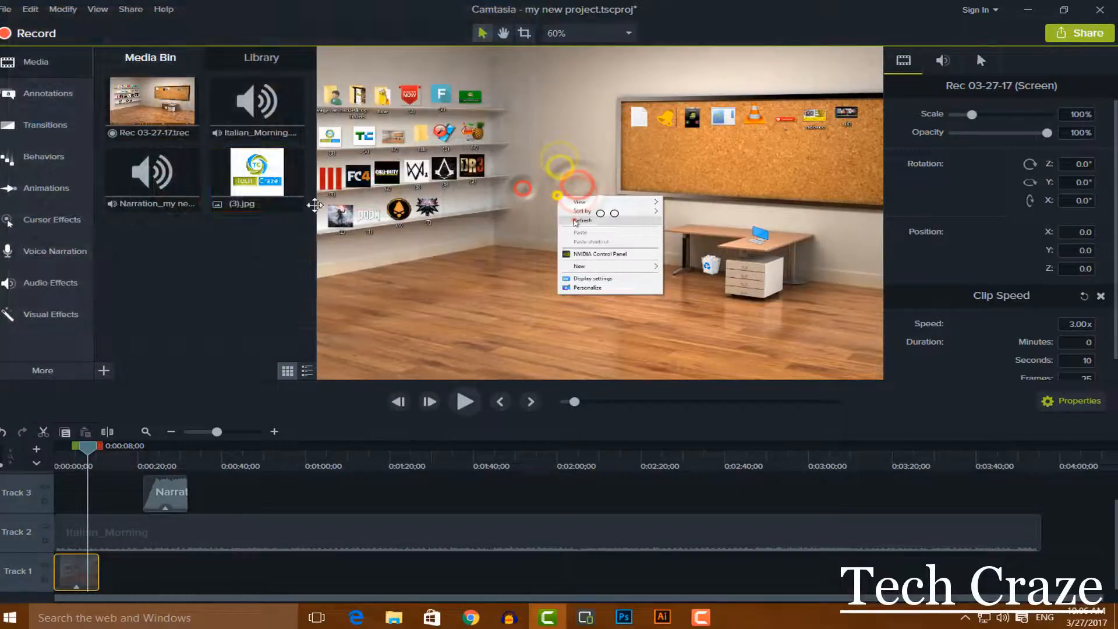
# - Place the Tech Craze logo over the screen recording on the canvas and scale it down to about 71%
pyautogui.moveTo(262, 181); pyautogui.dragTo(552, 216)
pyautogui.moveTo(436, 94); pyautogui.dragTo(454, 139)
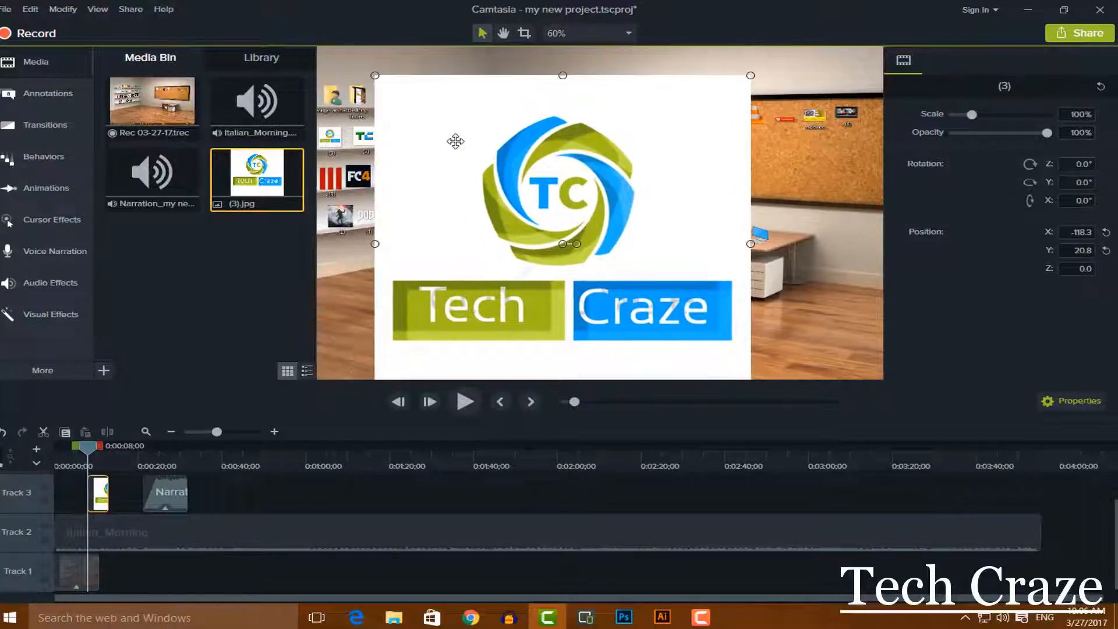
pyautogui.moveTo(376, 75); pyautogui.dragTo(484, 108)
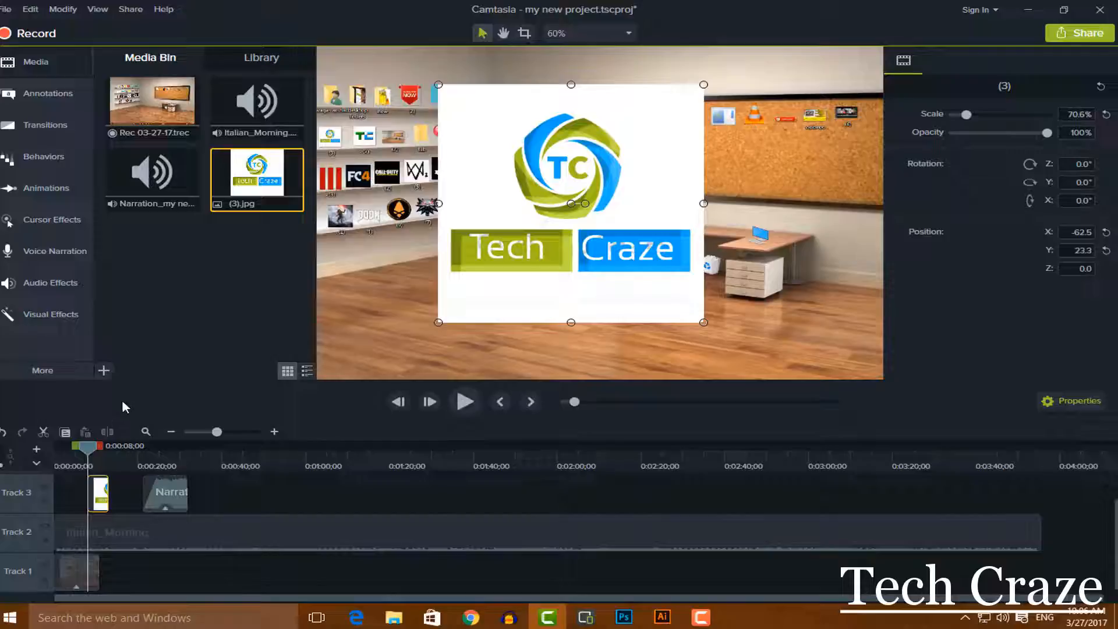
# - Apply a Drop Shadow to the logo with angle 270°, offset about 73, opacity about 74% and blur 50
pyautogui.click(41, 316)
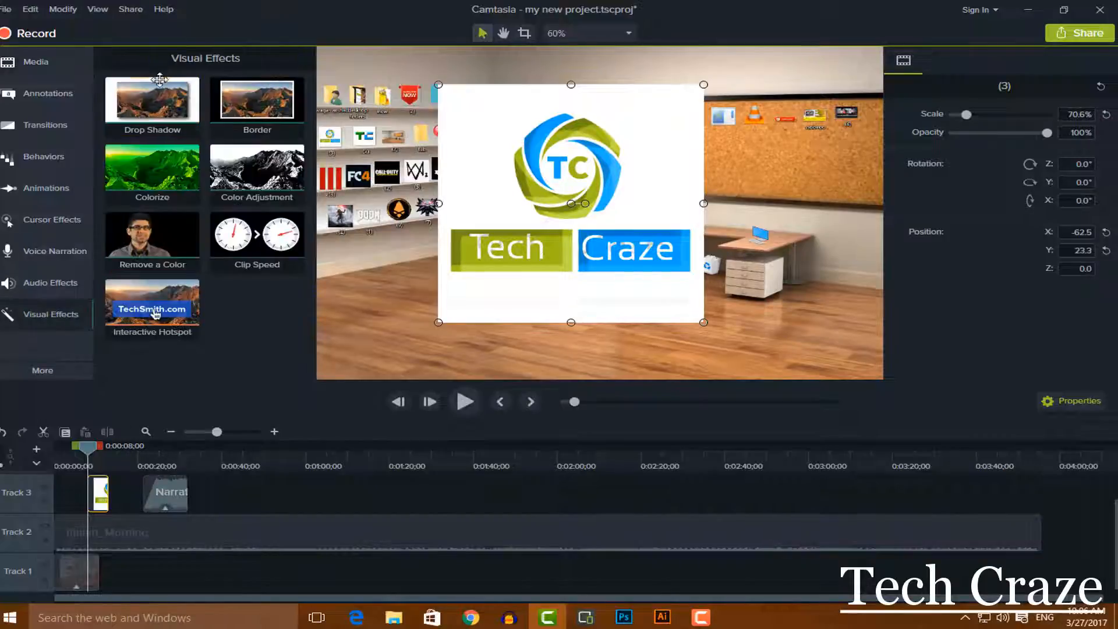
pyautogui.click(151, 98)
pyautogui.moveTo(152, 99); pyautogui.dragTo(542, 219)
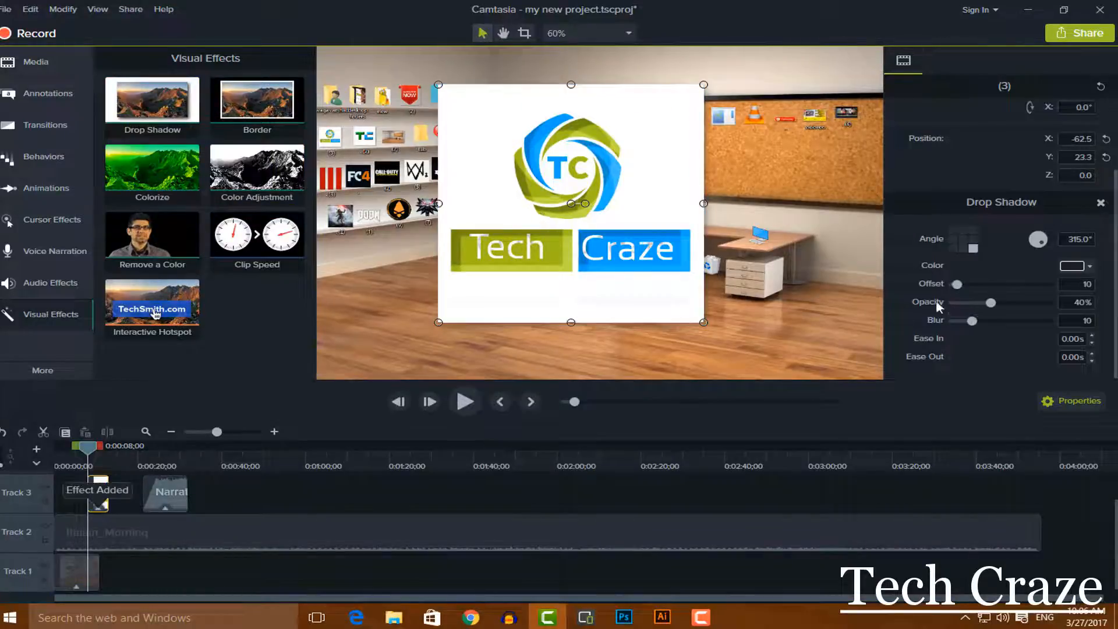
pyautogui.moveTo(955, 285); pyautogui.dragTo(1063, 339)
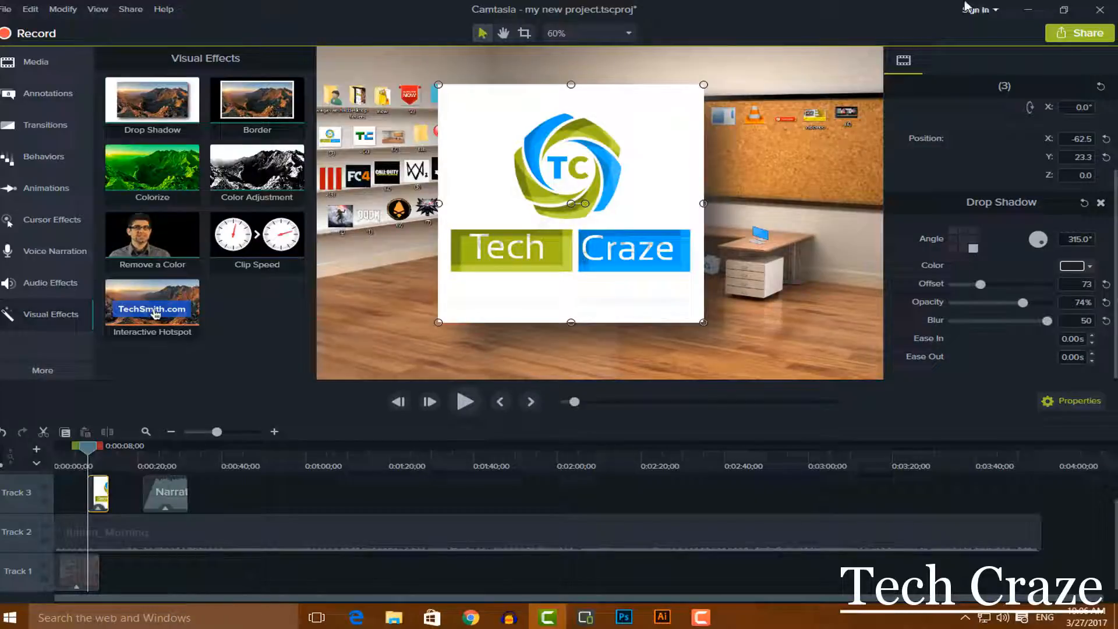
pyautogui.click(972, 233)
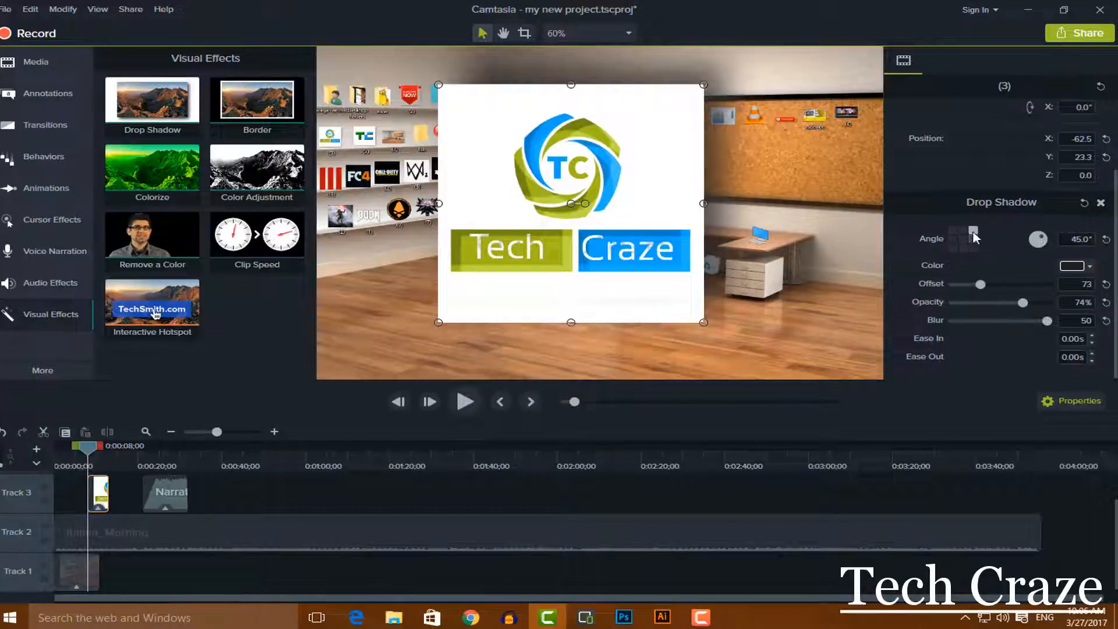
pyautogui.click(963, 248)
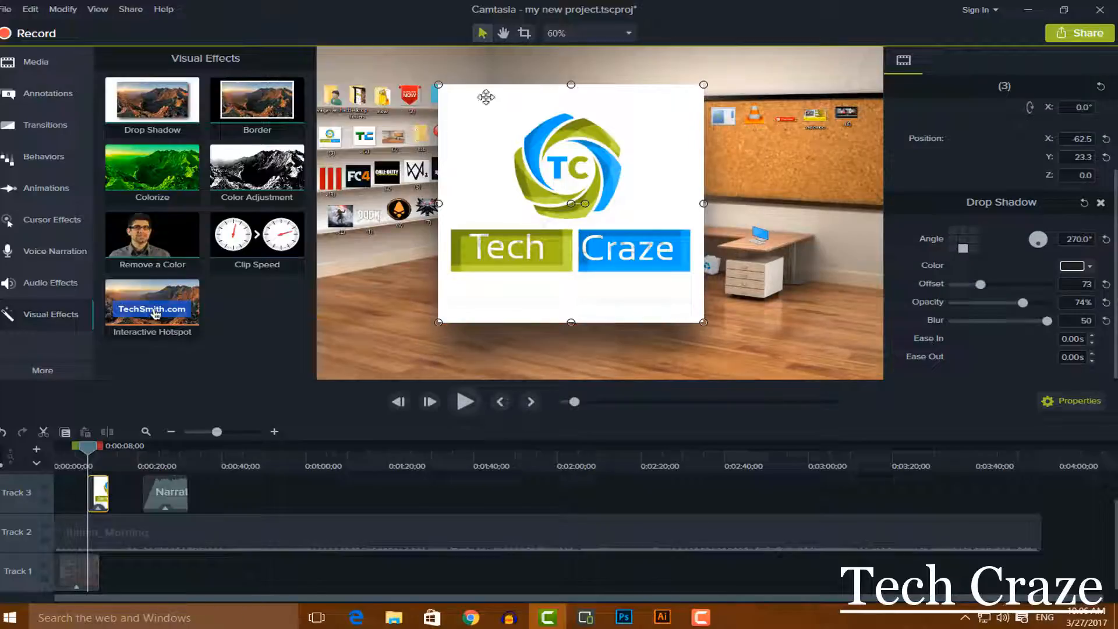
pyautogui.press('Delete')
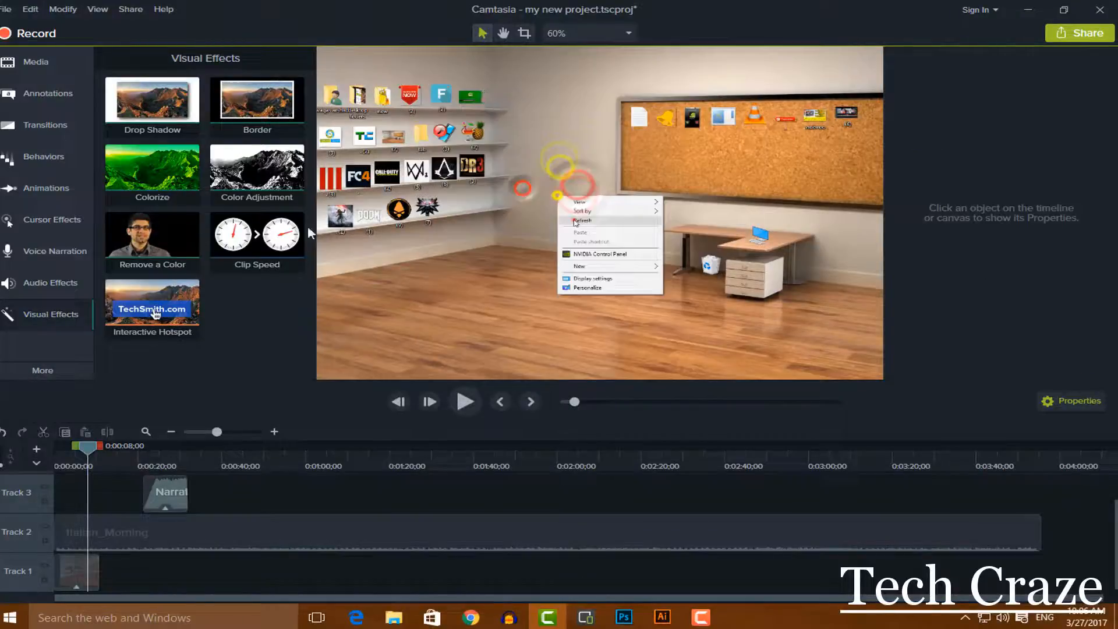
pyautogui.hotkey('ctrl', 'z')
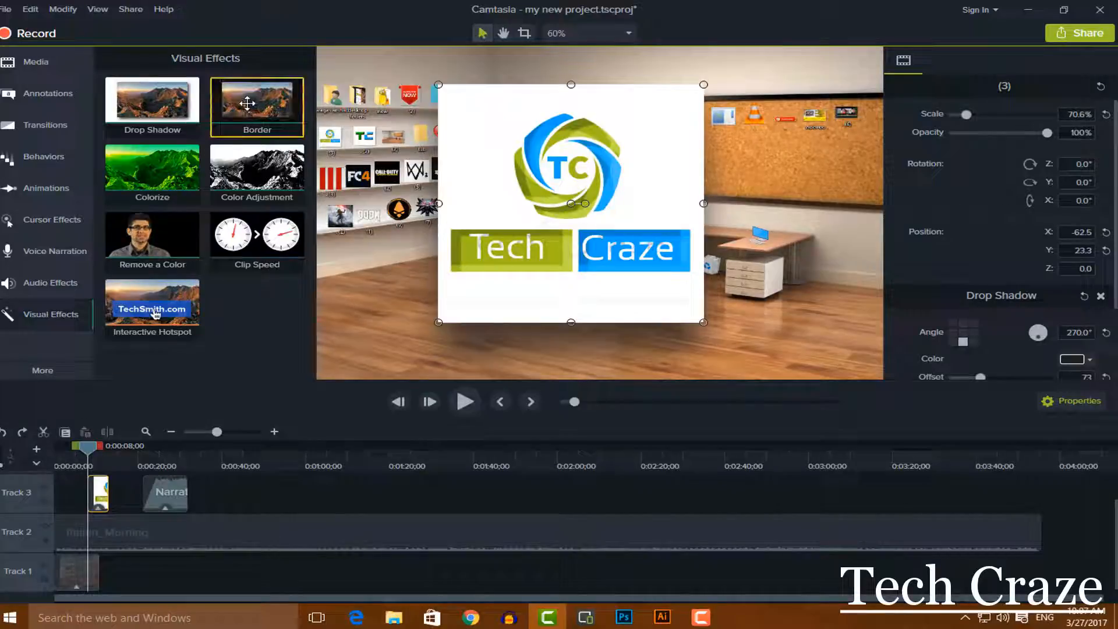
# - Add a Border effect to the logo image in orange with a thickness of 10
pyautogui.moveTo(248, 104); pyautogui.dragTo(543, 192)
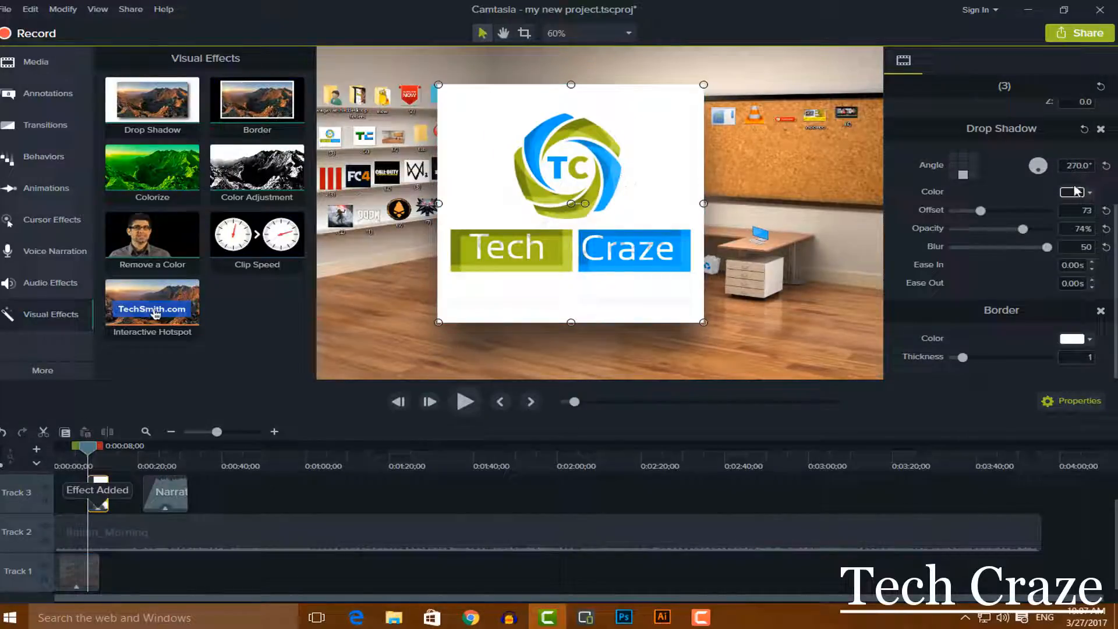
pyautogui.click(1073, 339)
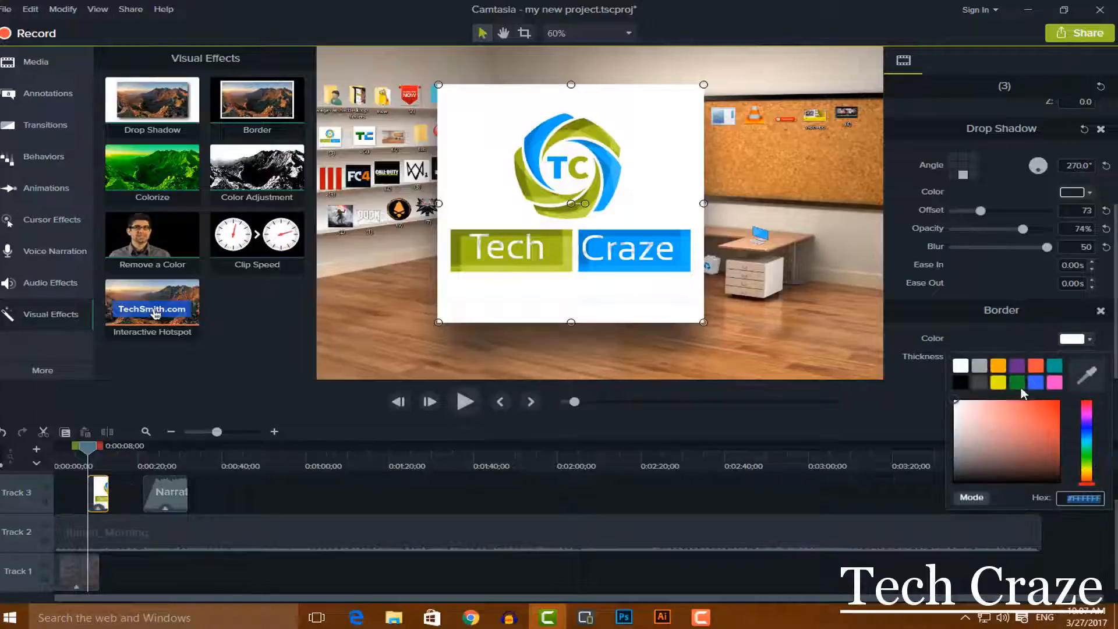
pyautogui.click(997, 366)
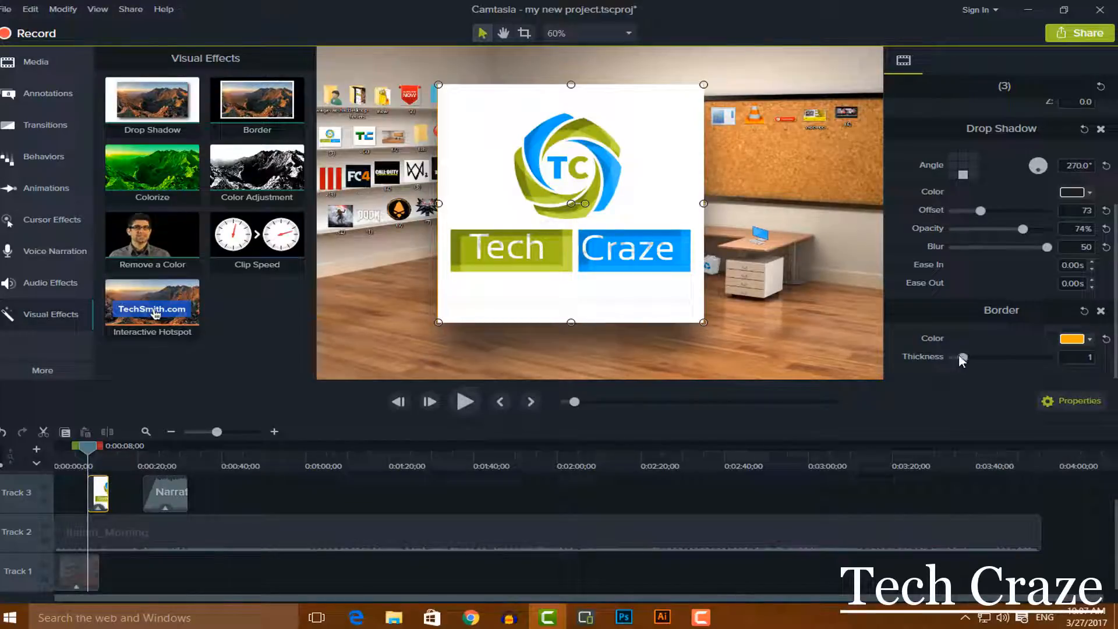
pyautogui.moveTo(962, 357); pyautogui.dragTo(1046, 358)
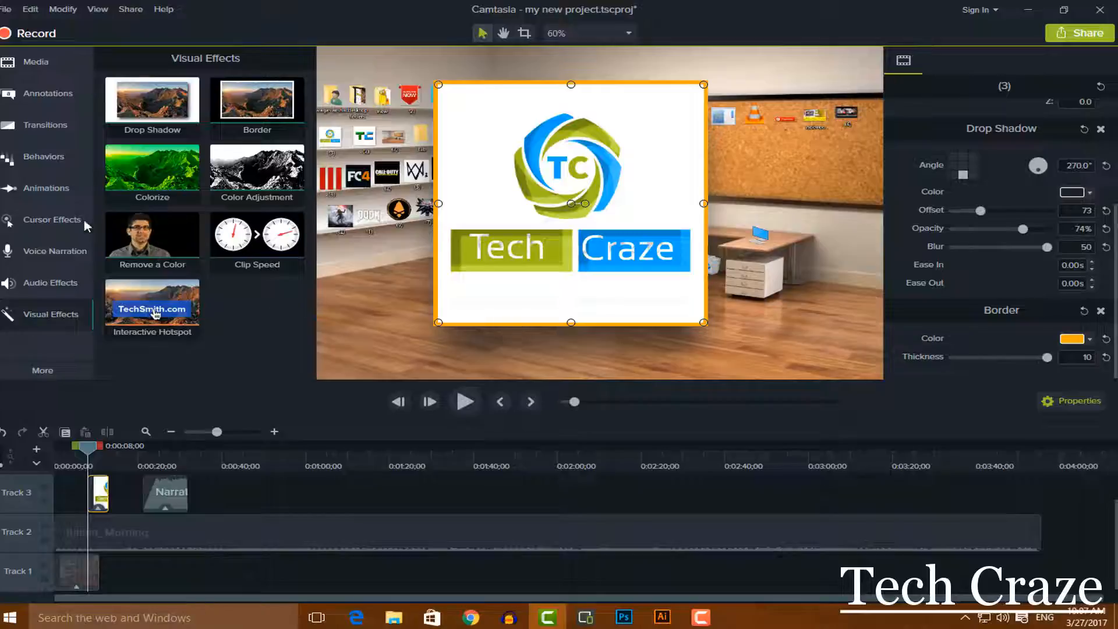
# - Try the Colorize effect in blue on the screen recording, undo it and clear the logo from the timeline
pyautogui.click(128, 176)
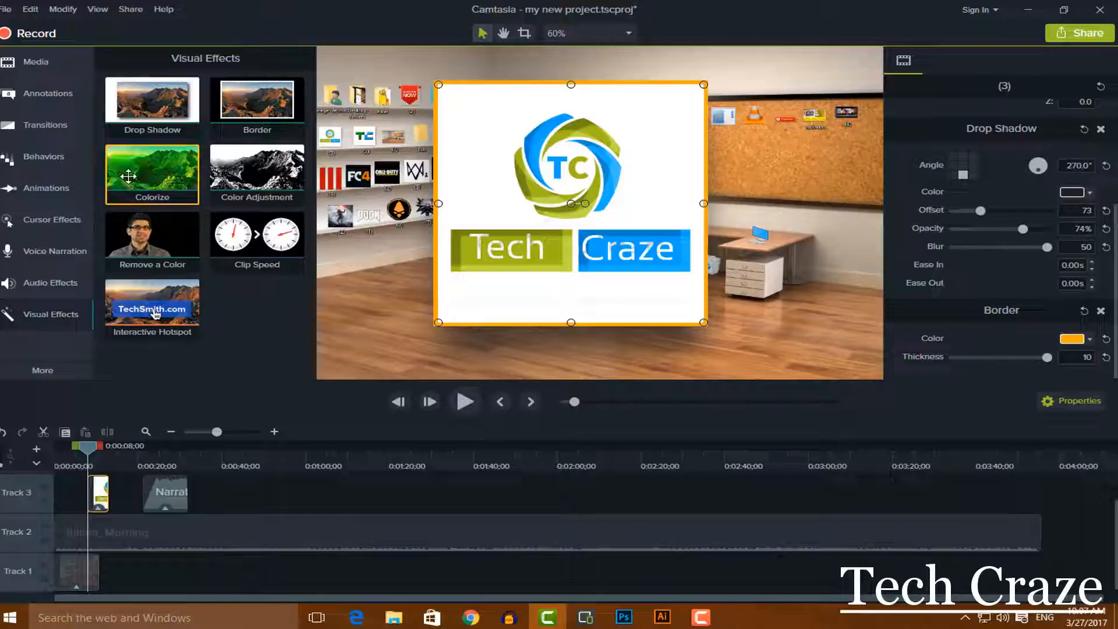
pyautogui.moveTo(134, 175); pyautogui.dragTo(362, 312)
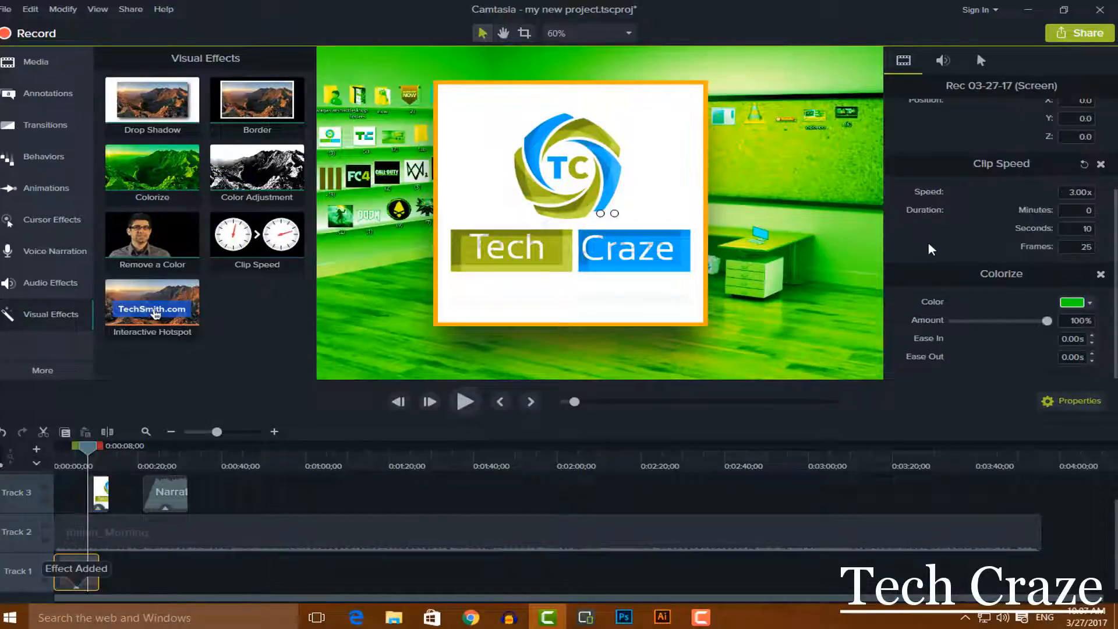
pyautogui.click(1072, 303)
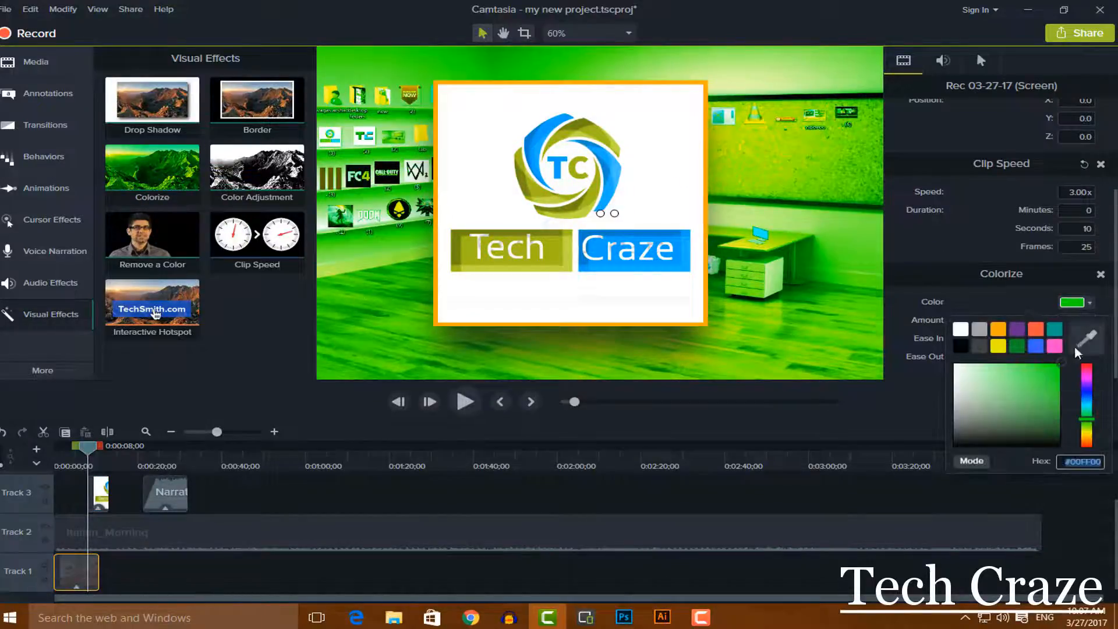
pyautogui.click(1035, 347)
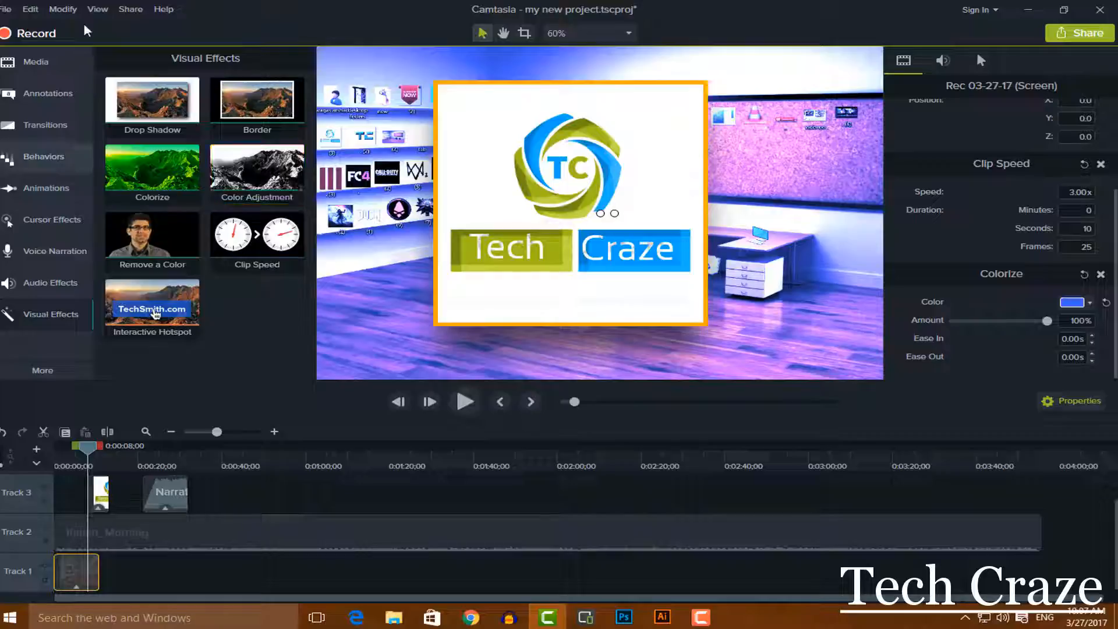
pyautogui.click(4, 432)
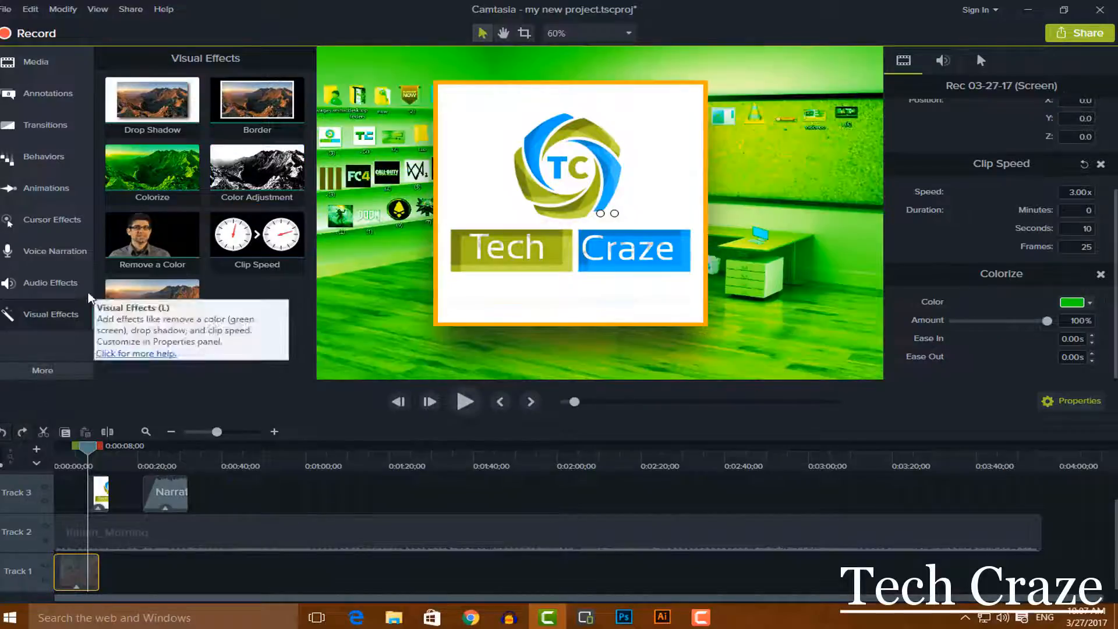
pyautogui.click(4, 432)
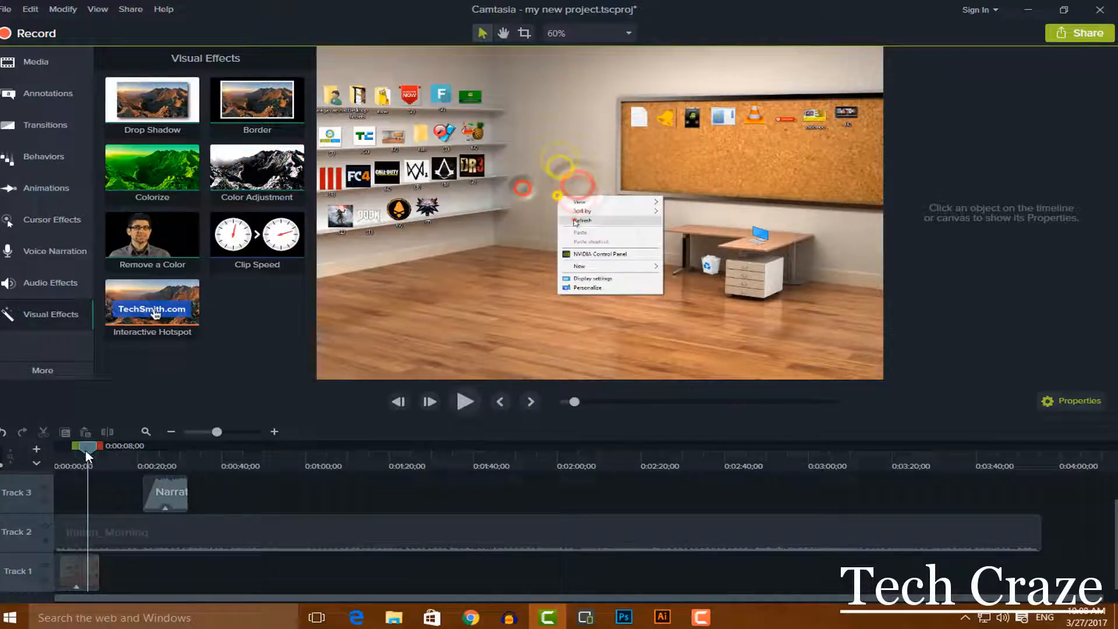
# - Apply Color Adjustment to the screen recording with brightness 2, contrast about 97 and saturation -15, and preview it from the start
pyautogui.moveTo(85, 449); pyautogui.dragTo(55, 449)
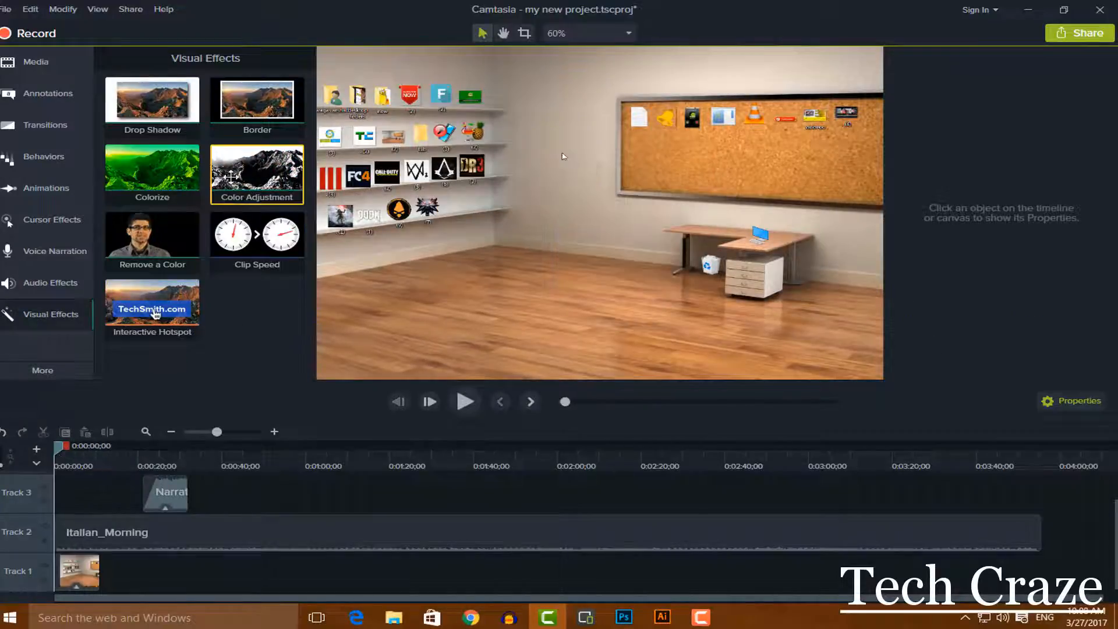
pyautogui.moveTo(250, 170); pyautogui.dragTo(477, 217)
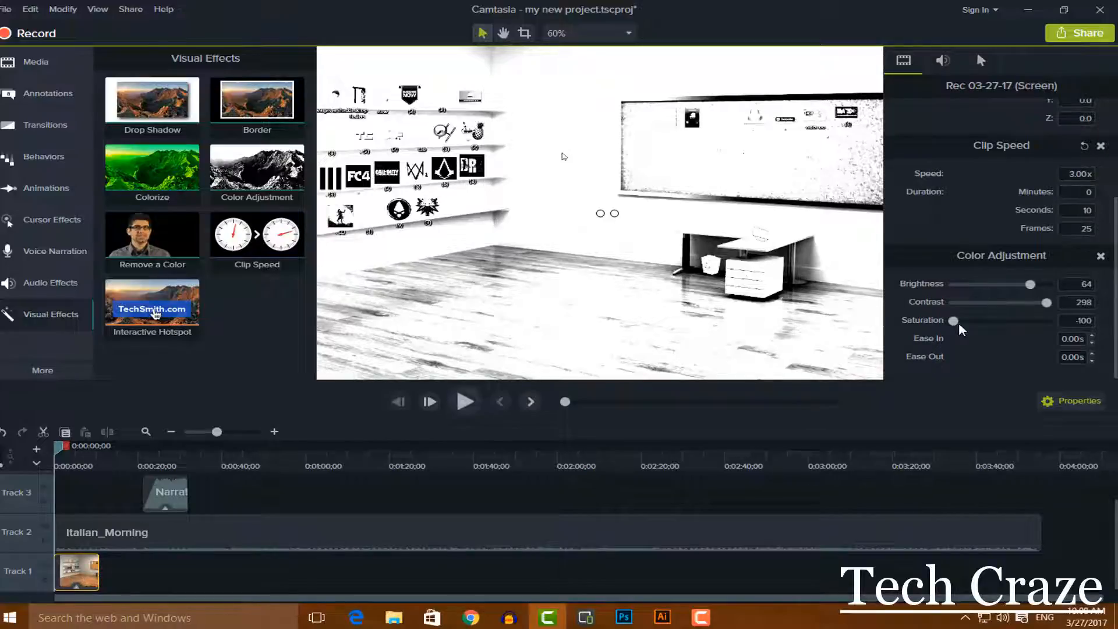
pyautogui.moveTo(953, 321); pyautogui.dragTo(996, 323)
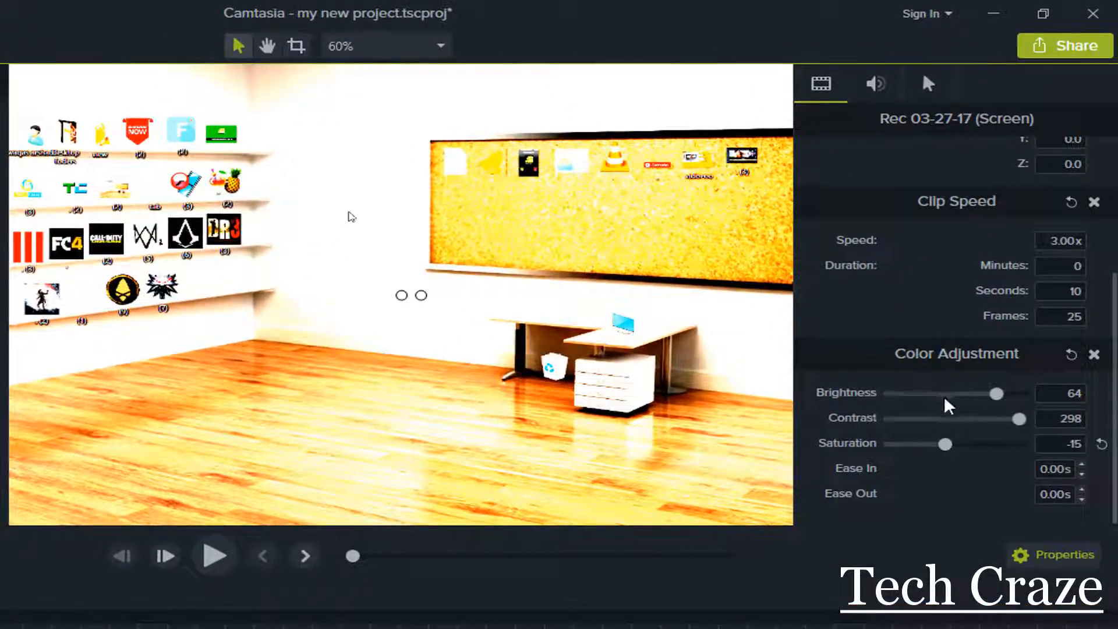
pyautogui.moveTo(996, 395); pyautogui.dragTo(955, 393)
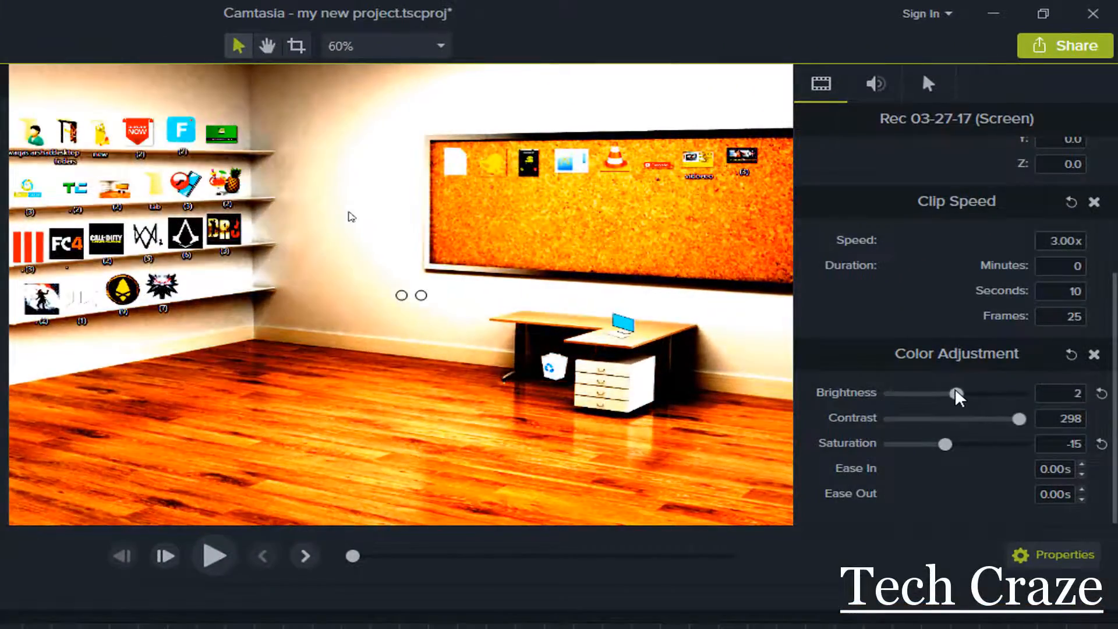
pyautogui.moveTo(1016, 423); pyautogui.dragTo(930, 427)
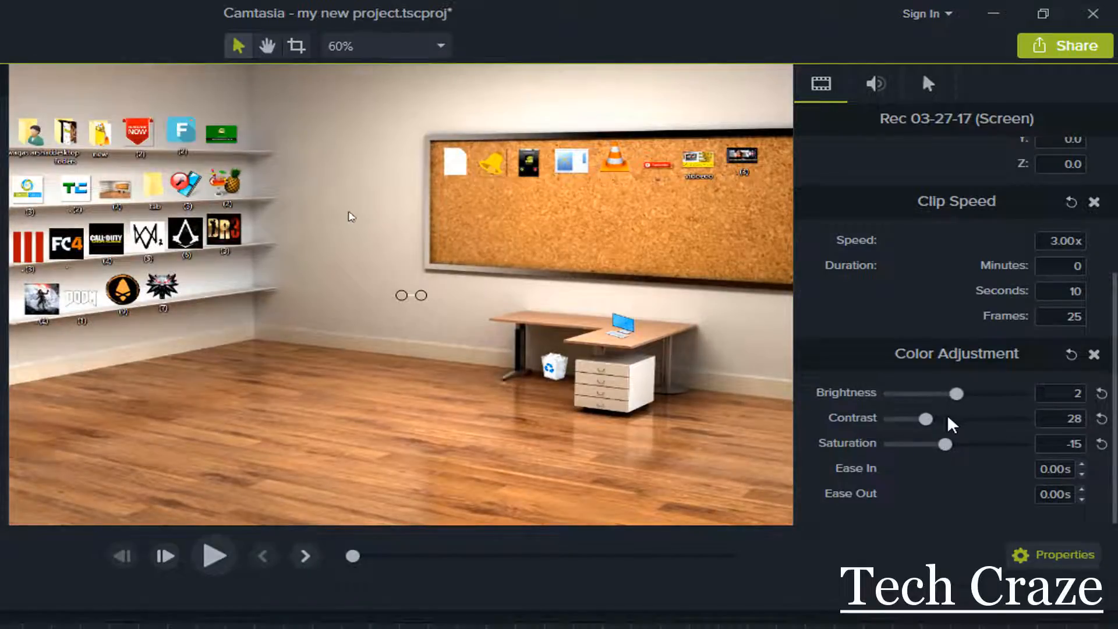
pyautogui.click(947, 424)
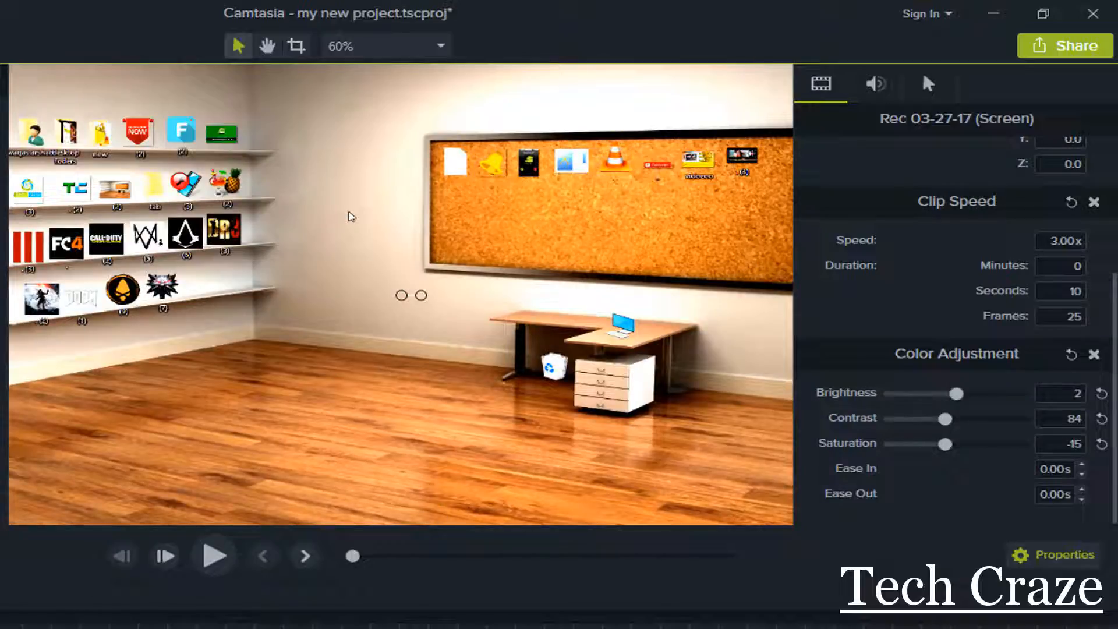
pyautogui.click(214, 556)
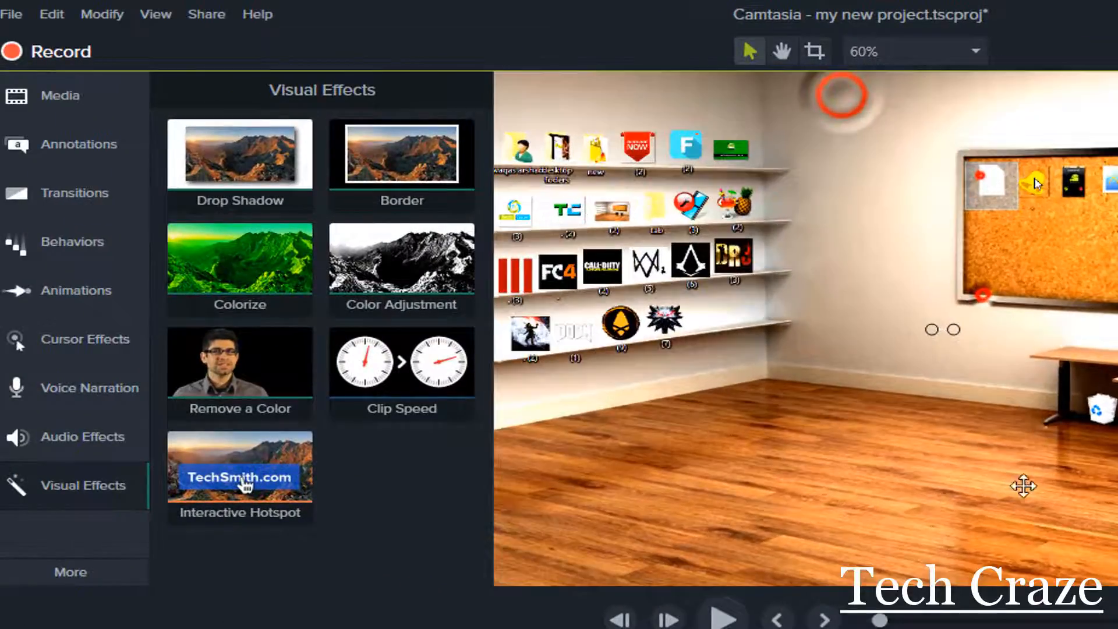
pyautogui.keyDown('ctrl'); pyautogui.scroll(1, 785, 417); pyautogui.keyUp('ctrl')
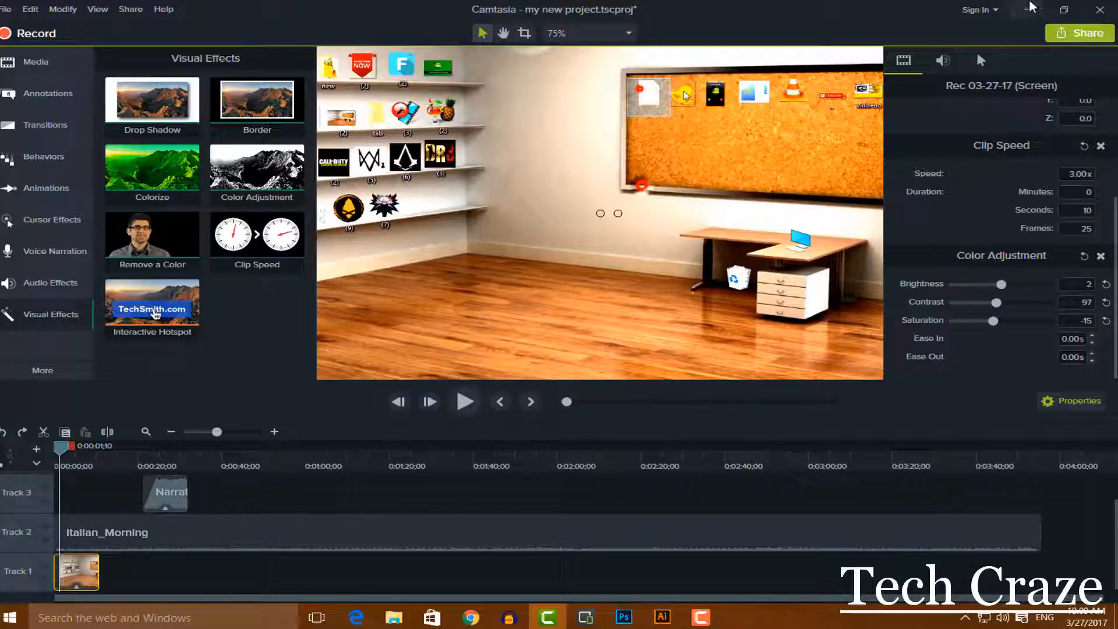
# - Minimize the editor to show the Windows desktop and refresh the desktop
pyautogui.click(1027, 9)
pyautogui.rightClick(515, 222)
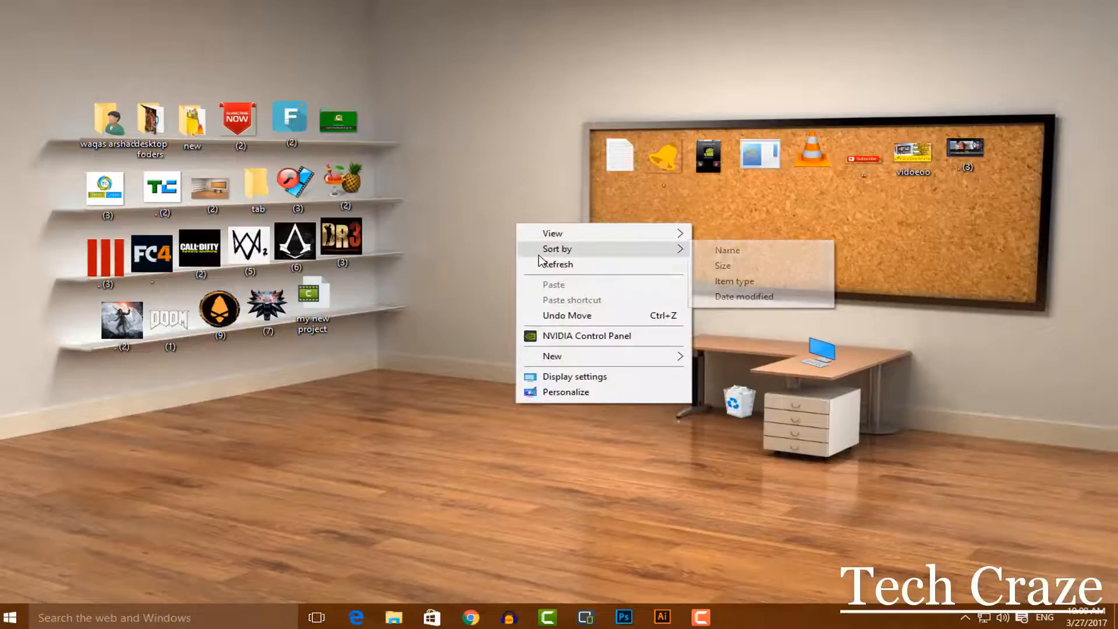
pyautogui.click(545, 262)
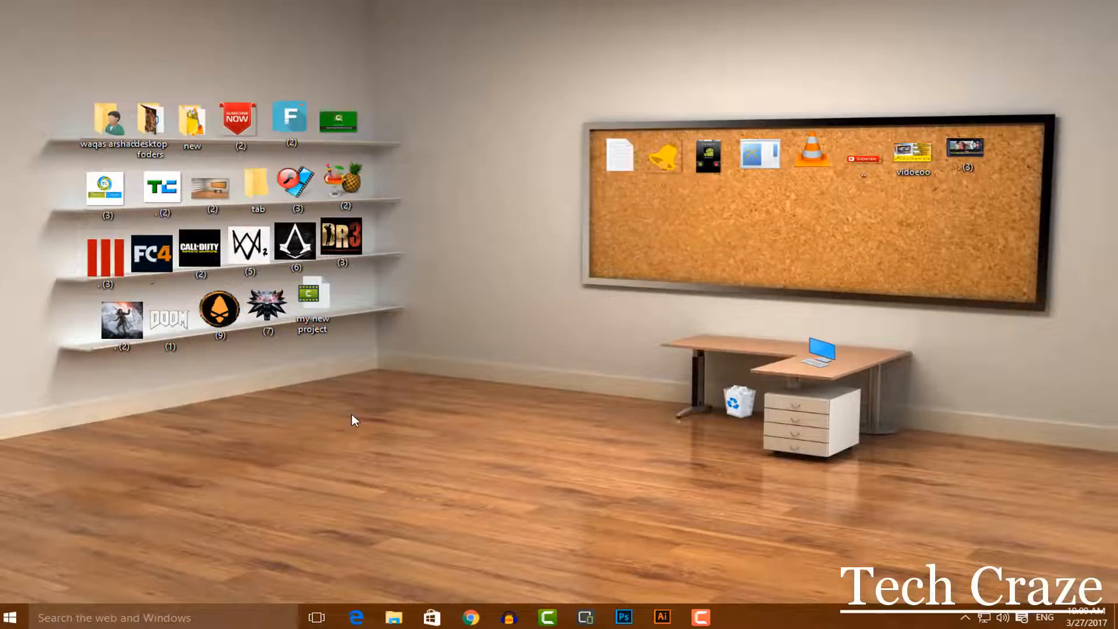